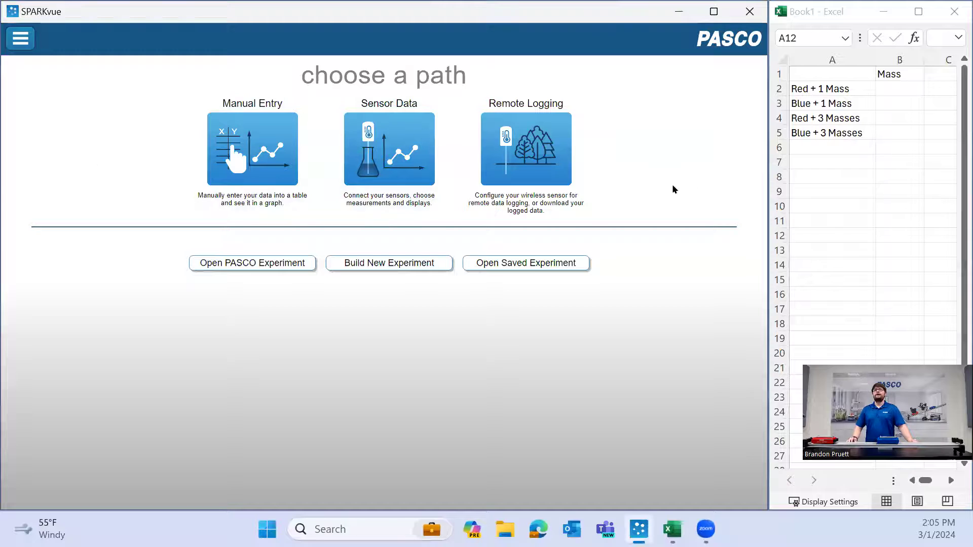
Step: Fill Mass cells B2 and B3 with the cart masses 526.8 and 527.4
{"action": "mouse_move", "coordinate": [769, 178]}
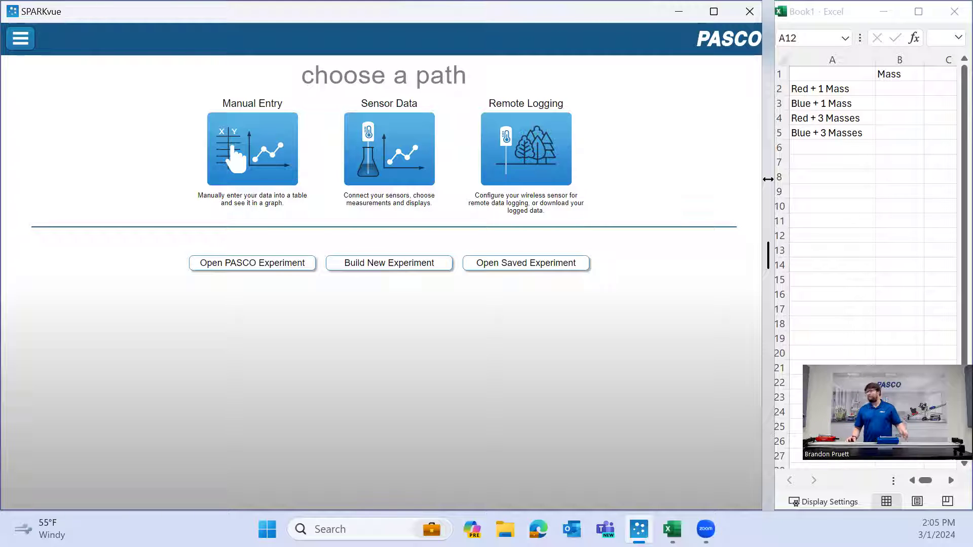
{"action": "left_click", "coordinate": [893, 87]}
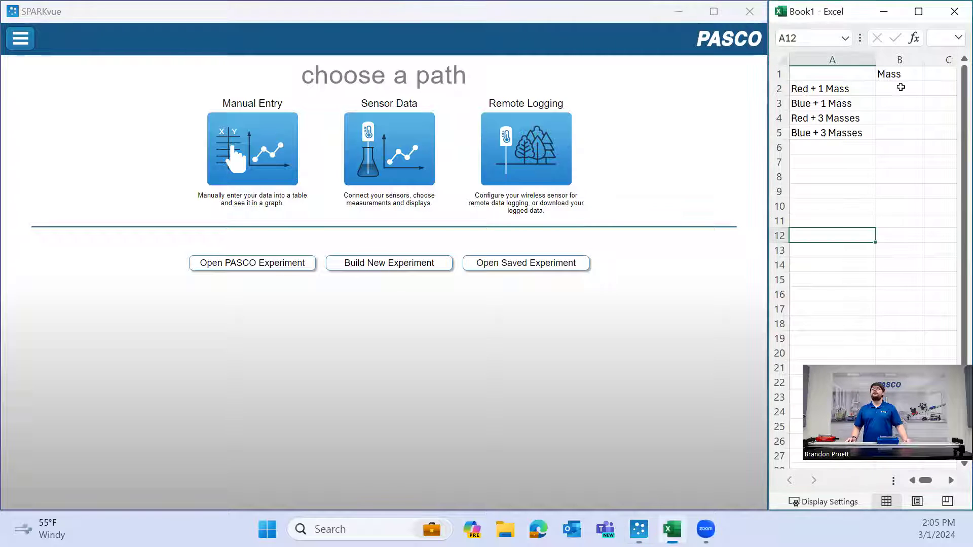
{"action": "type", "text": "526.8"}
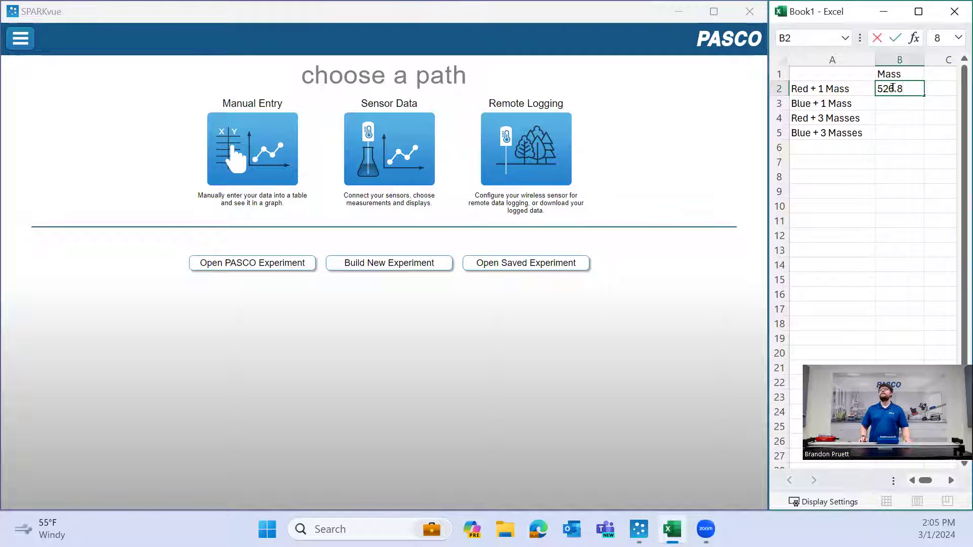
{"action": "key", "text": "Return"}
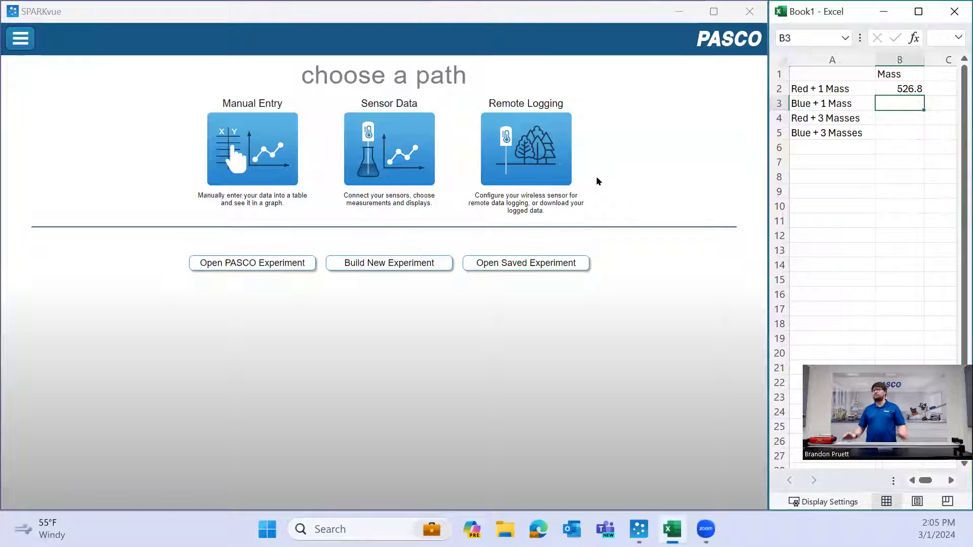
{"action": "type", "text": "527"}
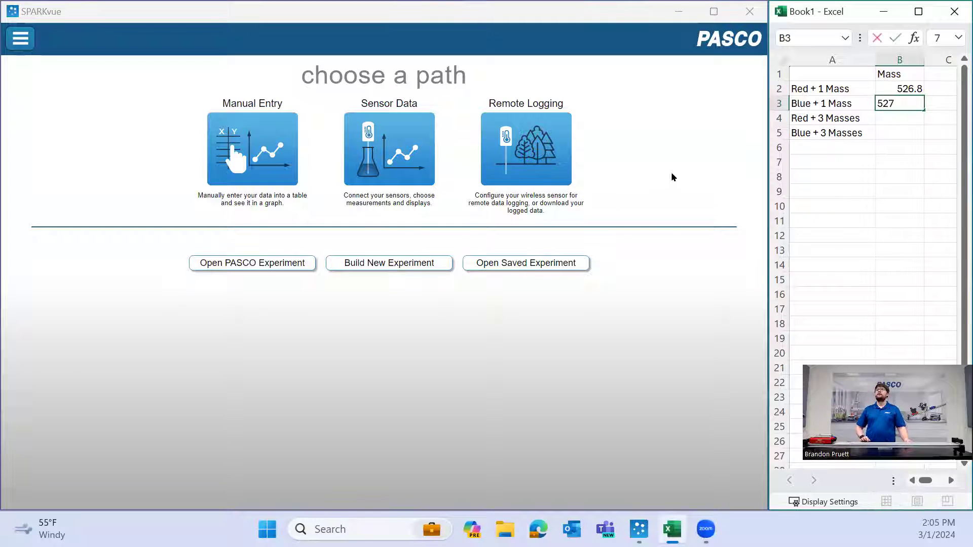
{"action": "type", "text": ".4"}
{"action": "left_click", "coordinate": [674, 147]}
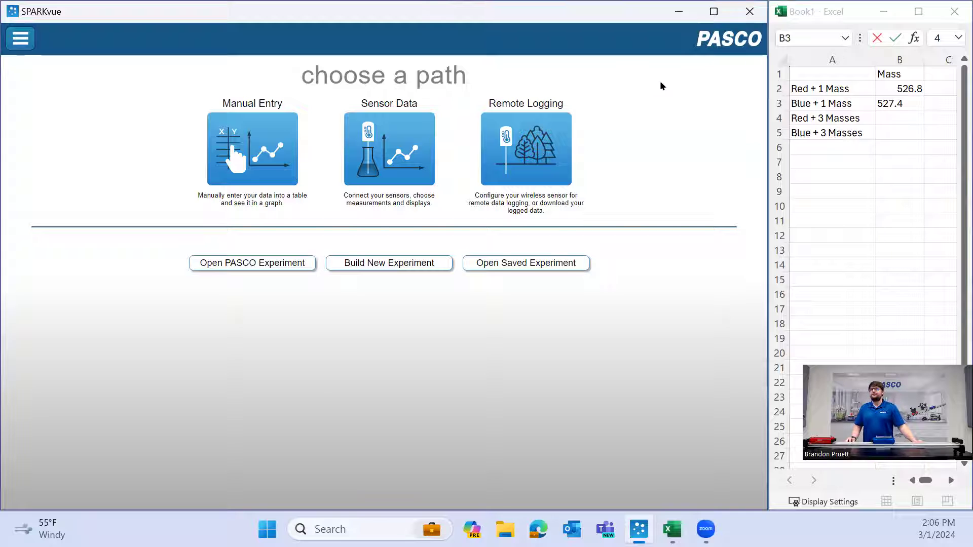
Step: Start a Sensor Data experiment, connect the Smart Carts, and turn off their force, acceleration and gyro sensors
{"action": "left_click", "coordinate": [386, 141]}
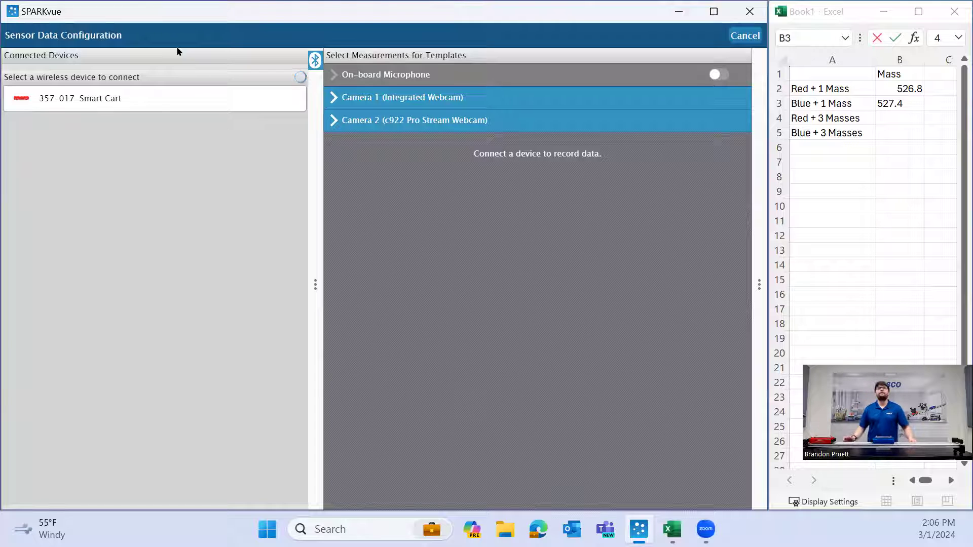
{"action": "left_click", "coordinate": [139, 102]}
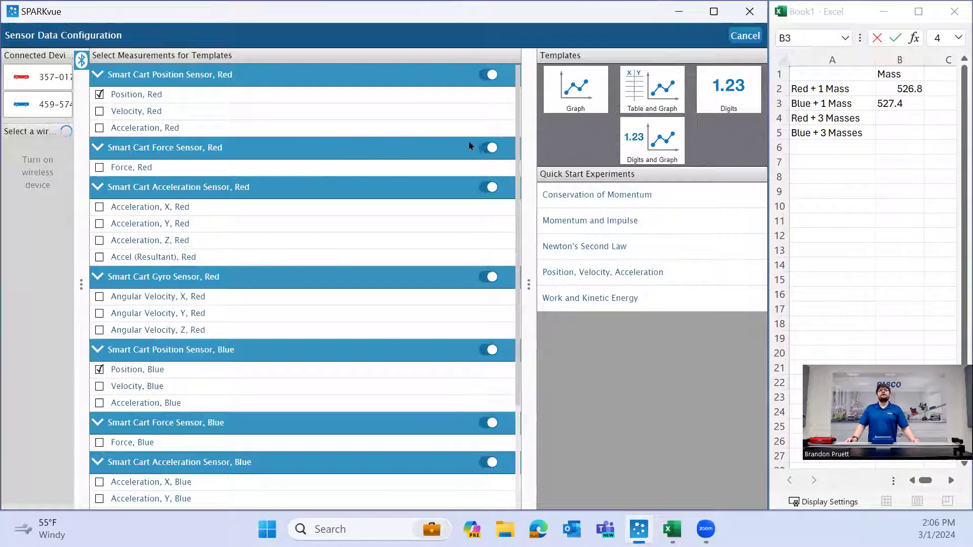
{"action": "left_click", "coordinate": [494, 149]}
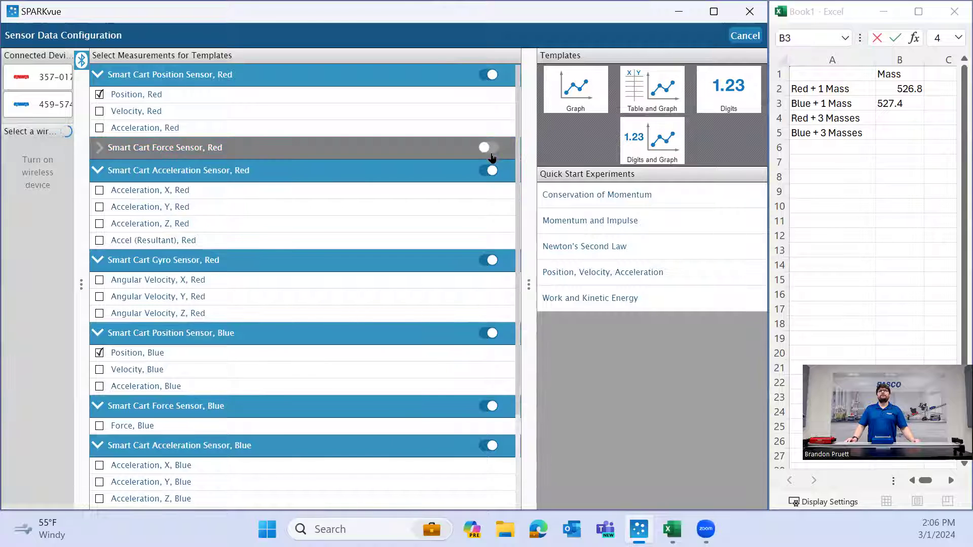
{"action": "left_click", "coordinate": [490, 171]}
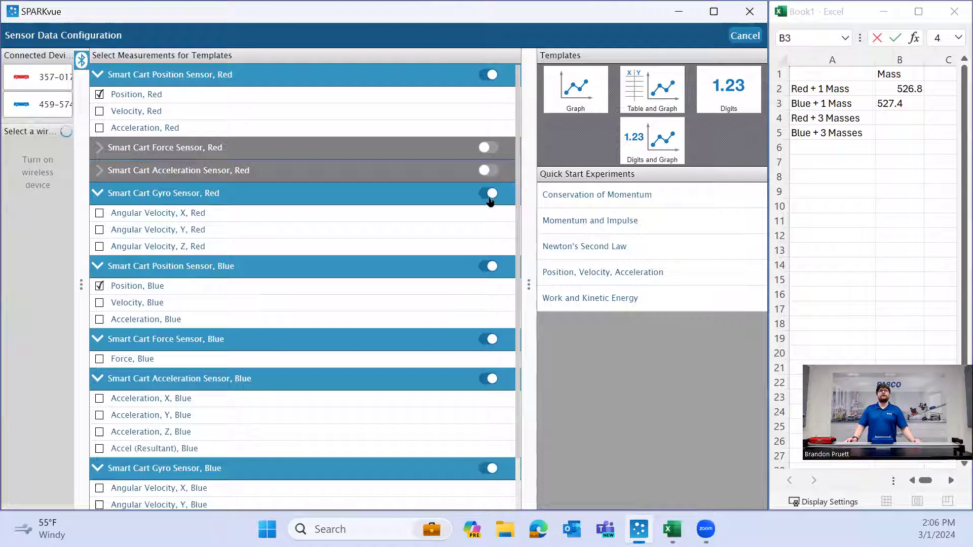
{"action": "left_click", "coordinate": [489, 195]}
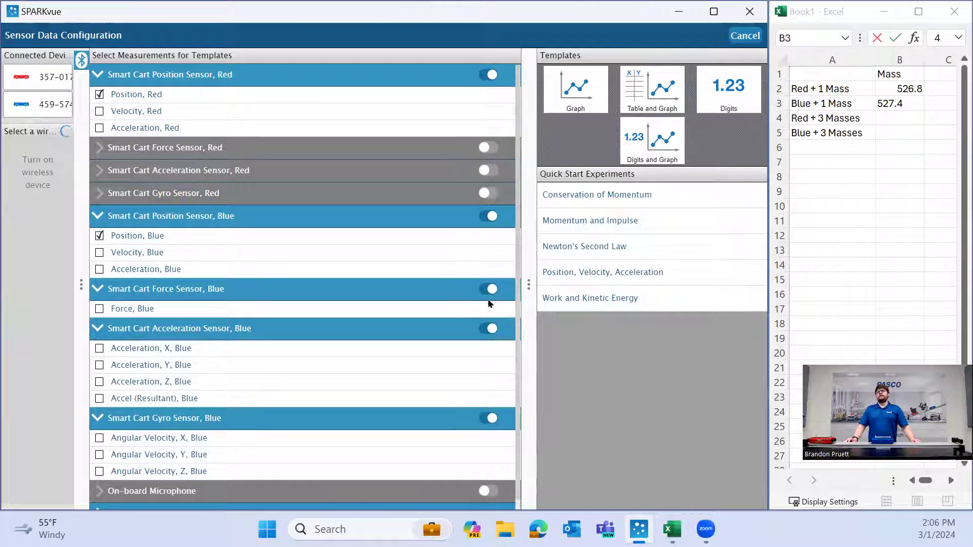
{"action": "left_click", "coordinate": [491, 289]}
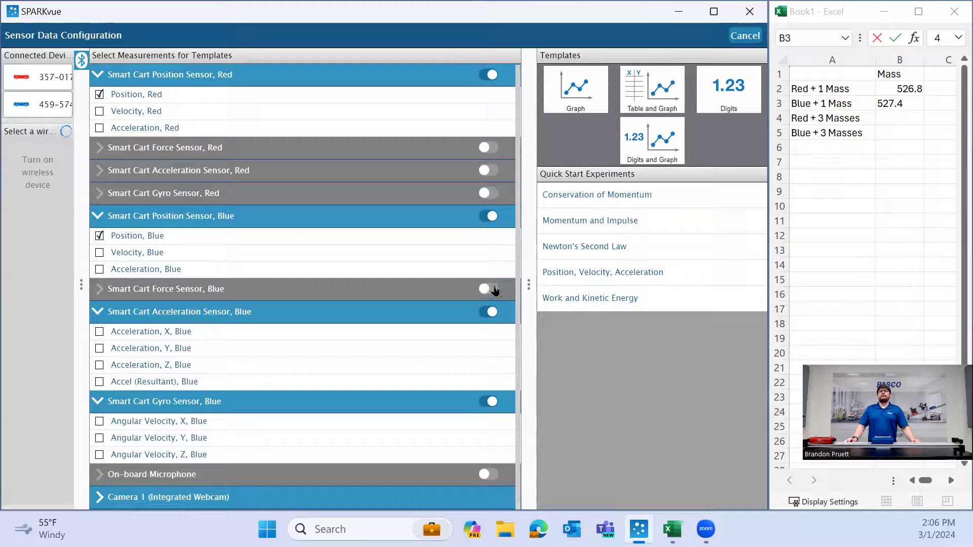
{"action": "left_click", "coordinate": [491, 314]}
{"action": "left_click", "coordinate": [489, 334]}
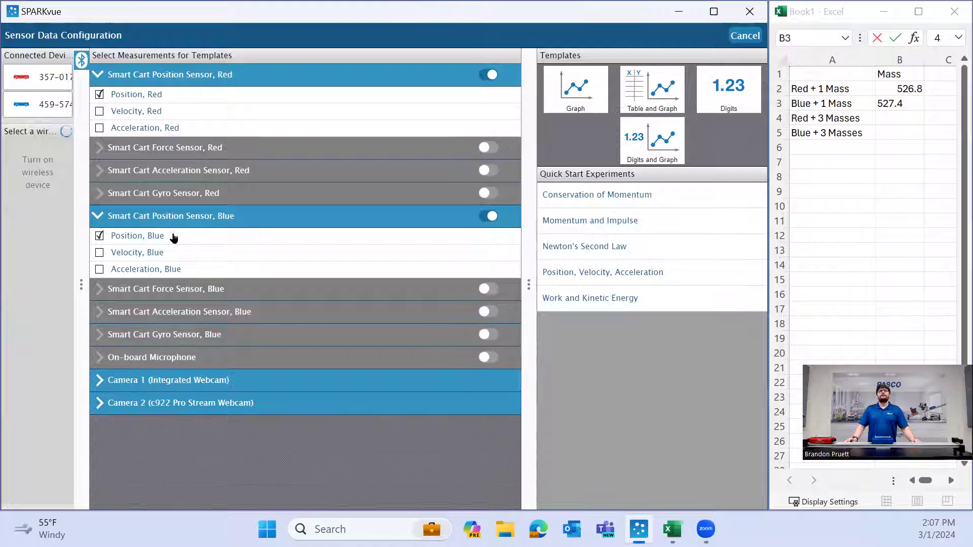
Step: Measure Velocity instead of Position for both the Red and Blue carts
{"action": "left_click", "coordinate": [99, 95]}
{"action": "left_click", "coordinate": [100, 112]}
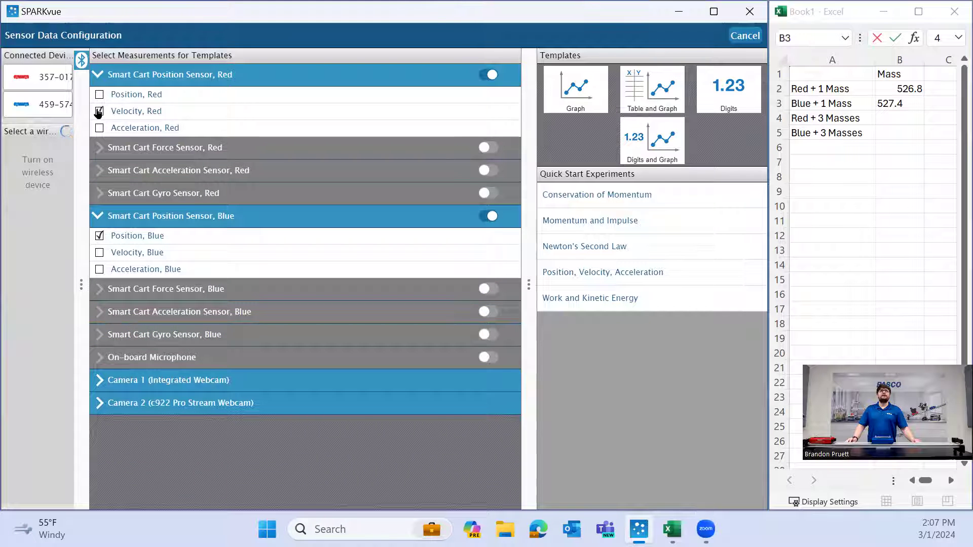
{"action": "left_click", "coordinate": [100, 237]}
{"action": "left_click", "coordinate": [100, 253]}
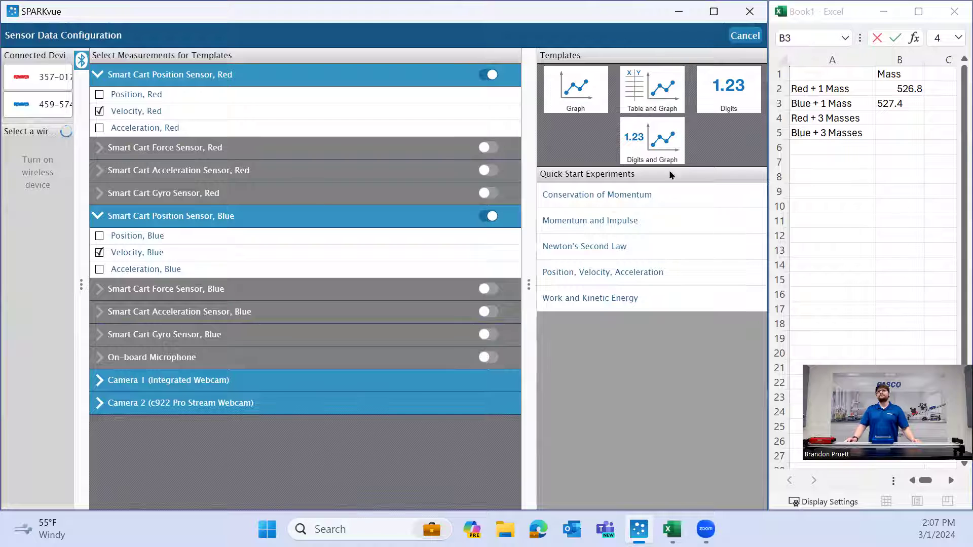
Step: Build a velocity graph page, drop the second plot, and put Velocity, Blue on a Y2 axis
{"action": "left_click", "coordinate": [576, 91]}
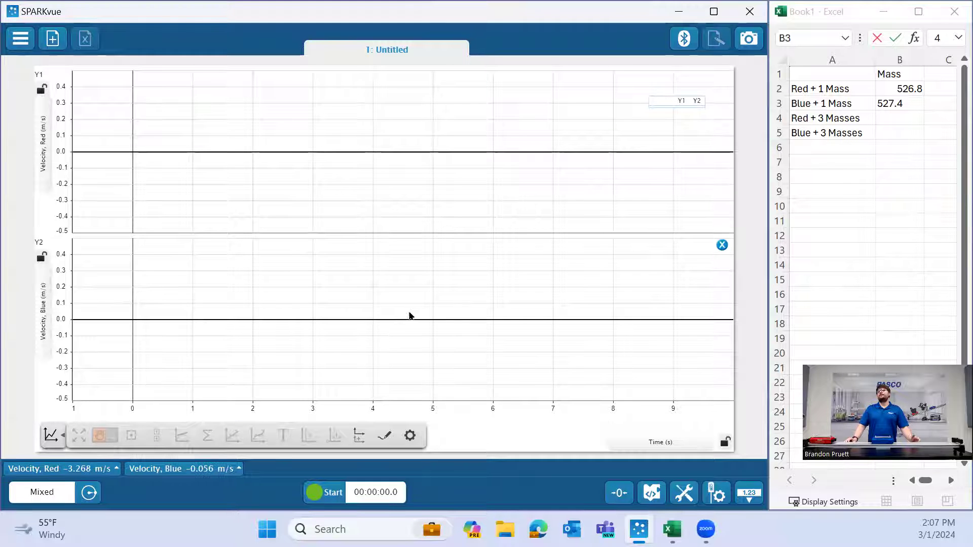
{"action": "left_click", "coordinate": [723, 247]}
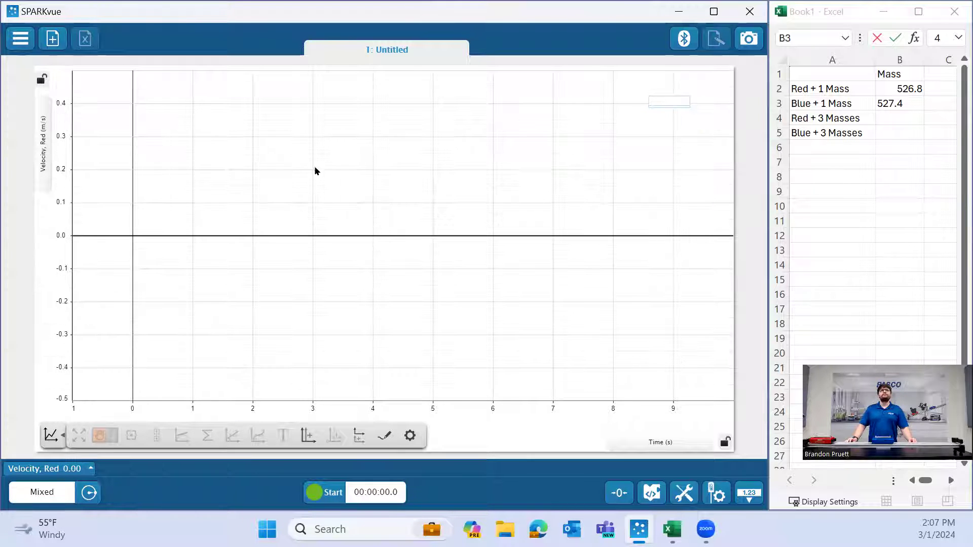
{"action": "left_click", "coordinate": [312, 441]}
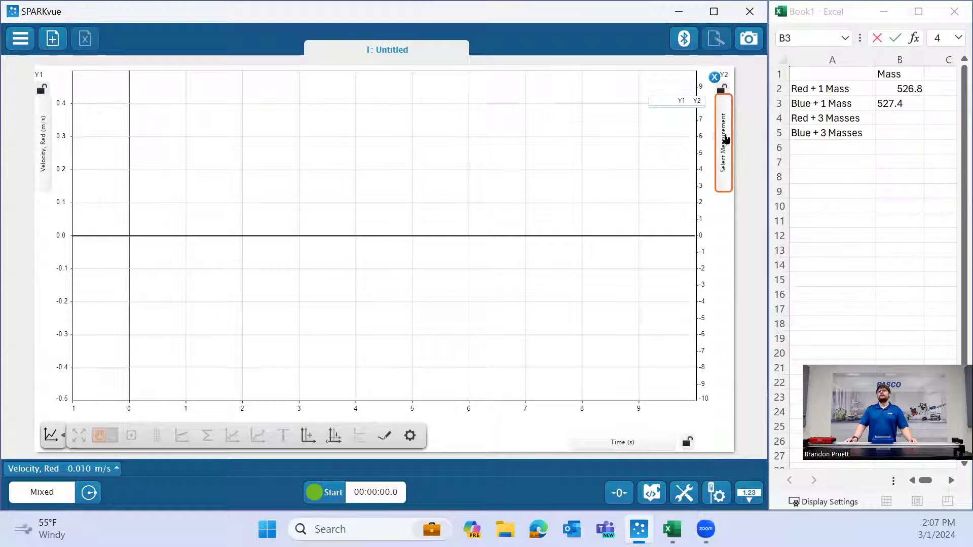
{"action": "left_click", "coordinate": [720, 143]}
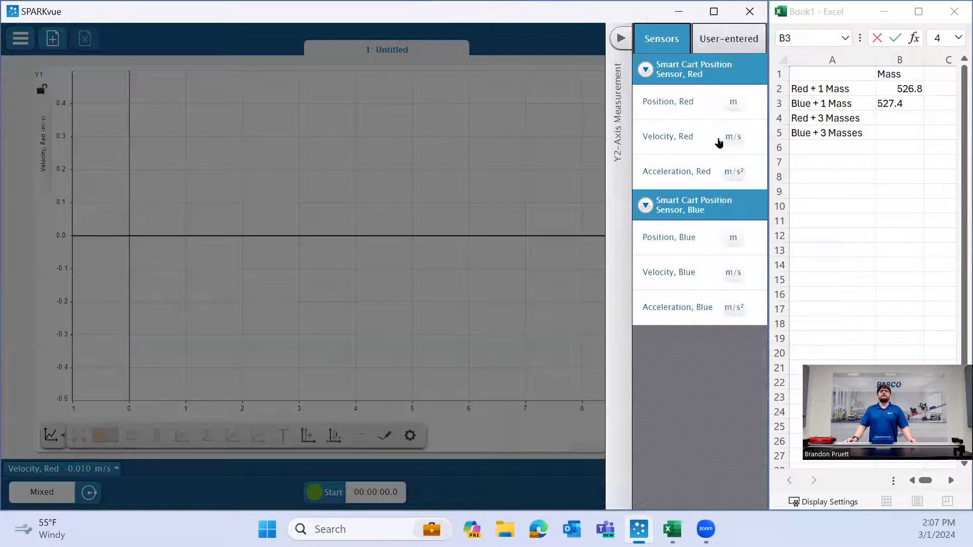
{"action": "left_click", "coordinate": [662, 272]}
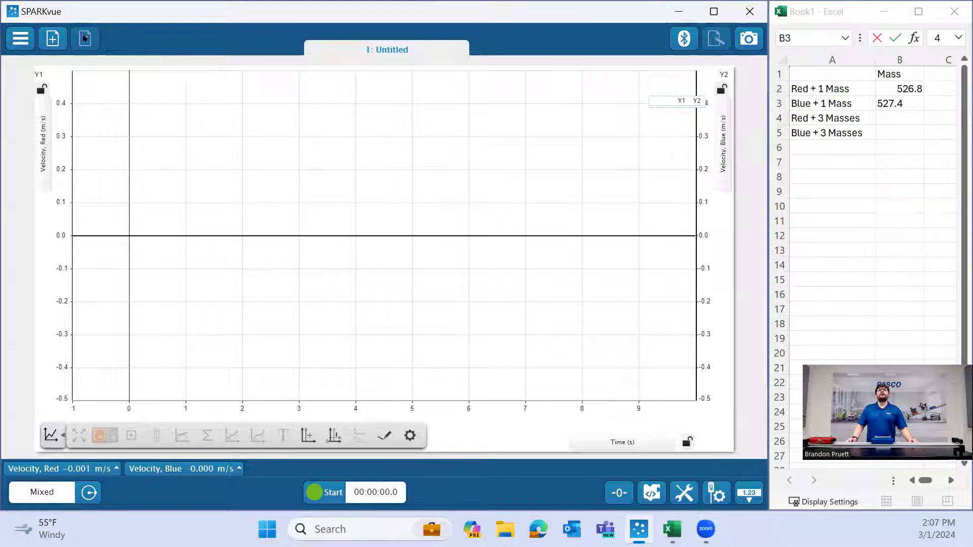
Step: Add a new page with a single full-page graph display
{"action": "left_click", "coordinate": [56, 40]}
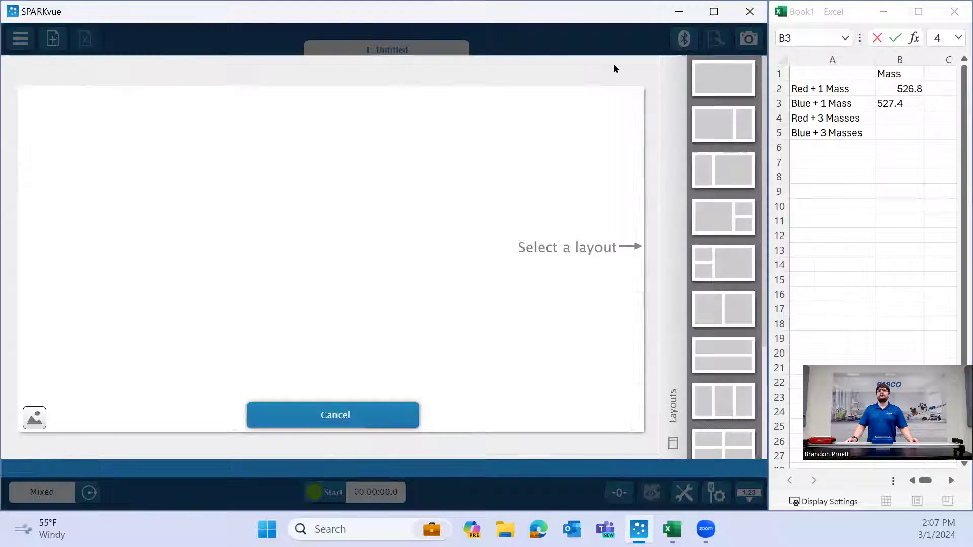
{"action": "left_click", "coordinate": [706, 78]}
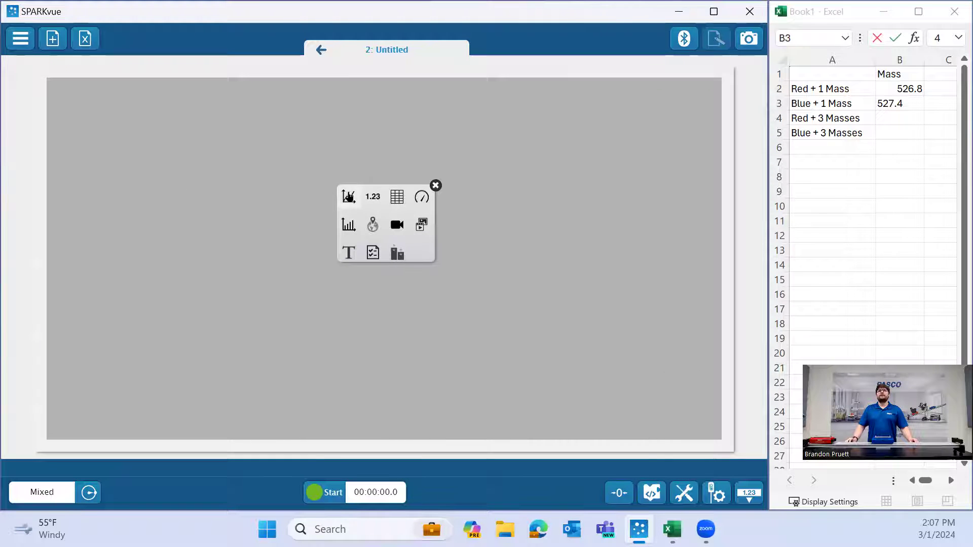
{"action": "left_click", "coordinate": [348, 196]}
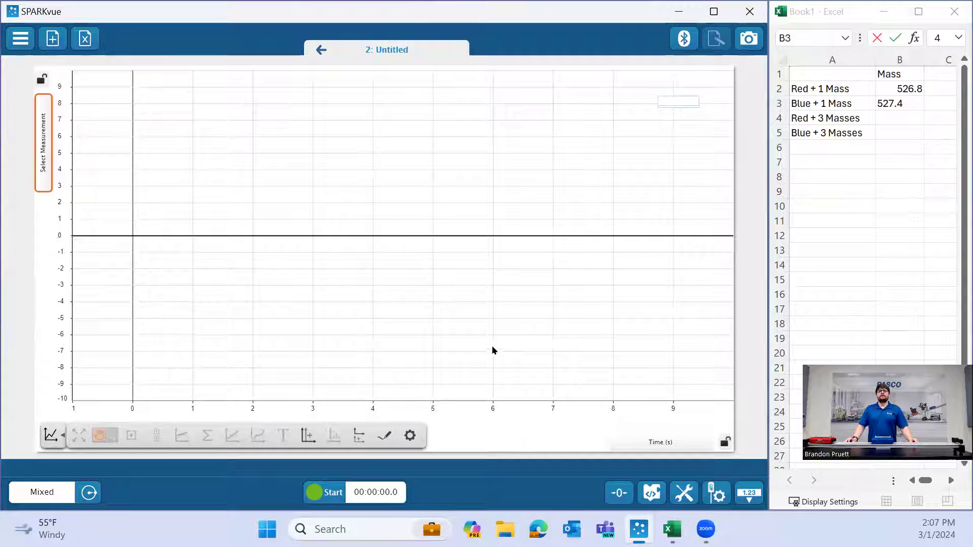
Step: In Calculated Data, correct the red cart mass to Mr=.5268 with units kg
{"action": "left_click", "coordinate": [685, 492]}
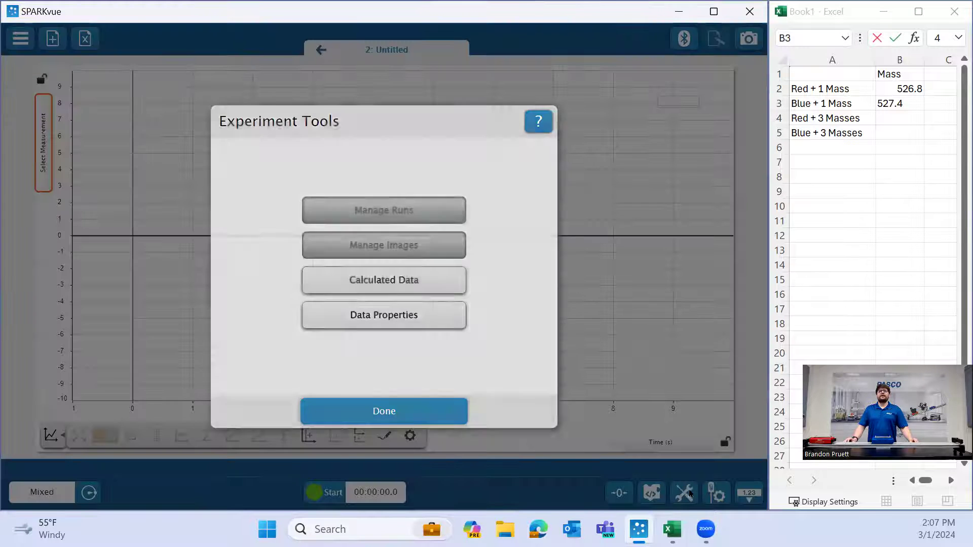
{"action": "left_click", "coordinate": [426, 282]}
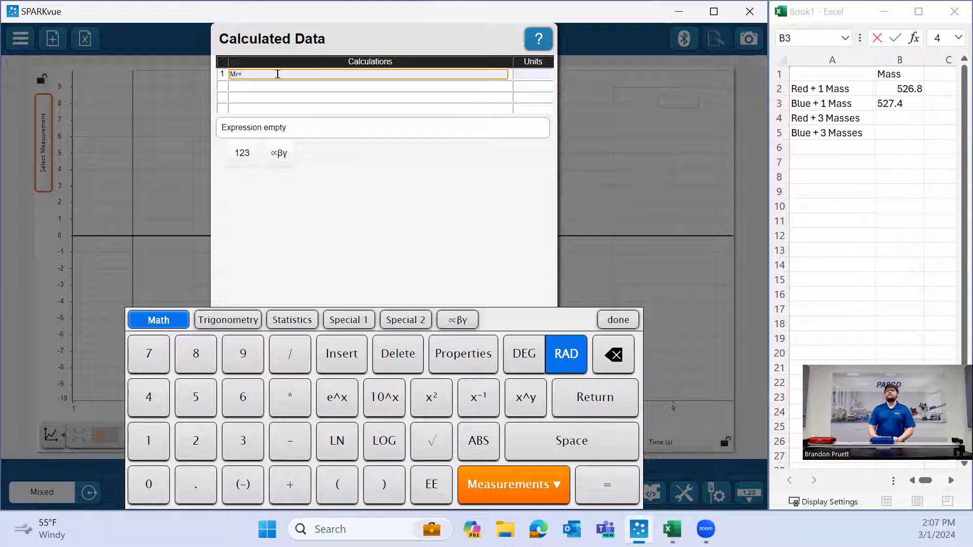
{"action": "type", "text": "26.8"}
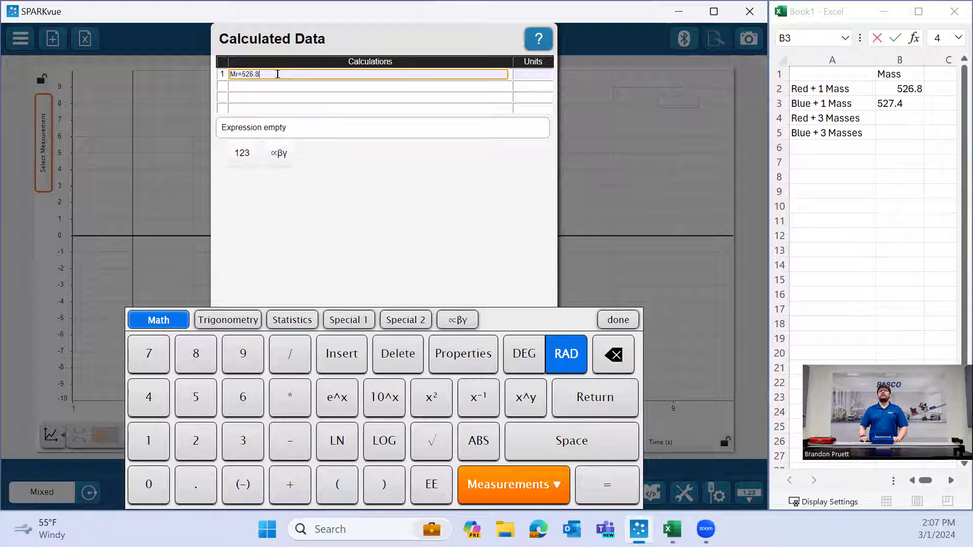
{"action": "key", "text": "Return"}
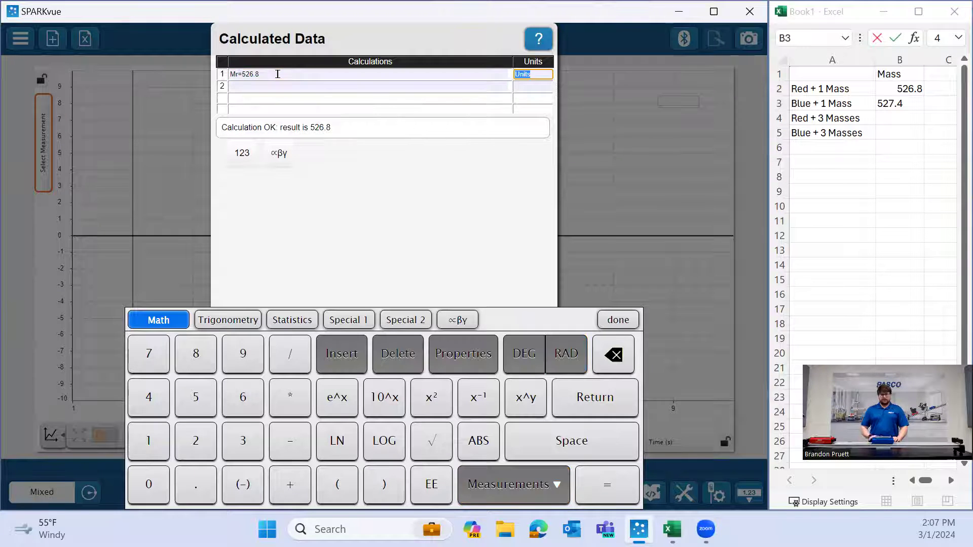
{"action": "type", "text": "k"}
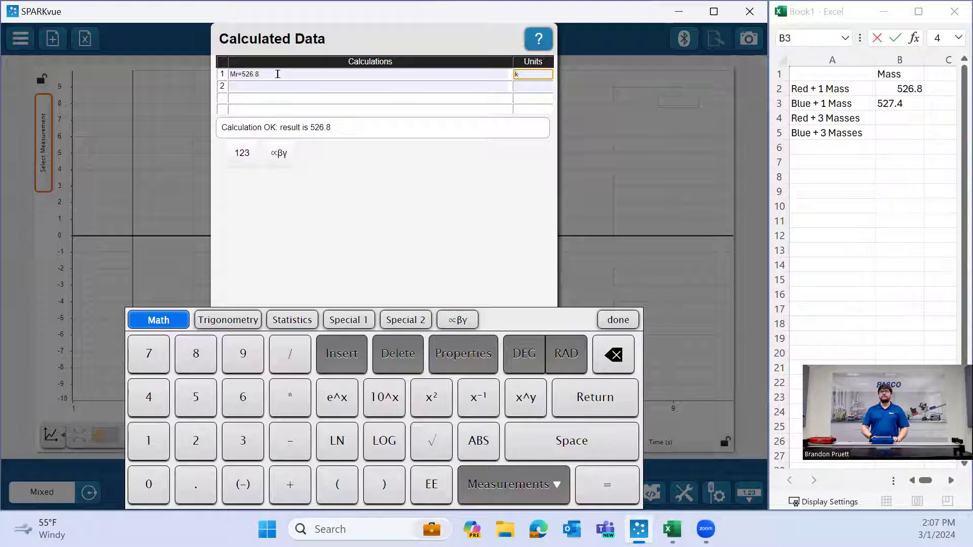
{"action": "left_click", "coordinate": [278, 74]}
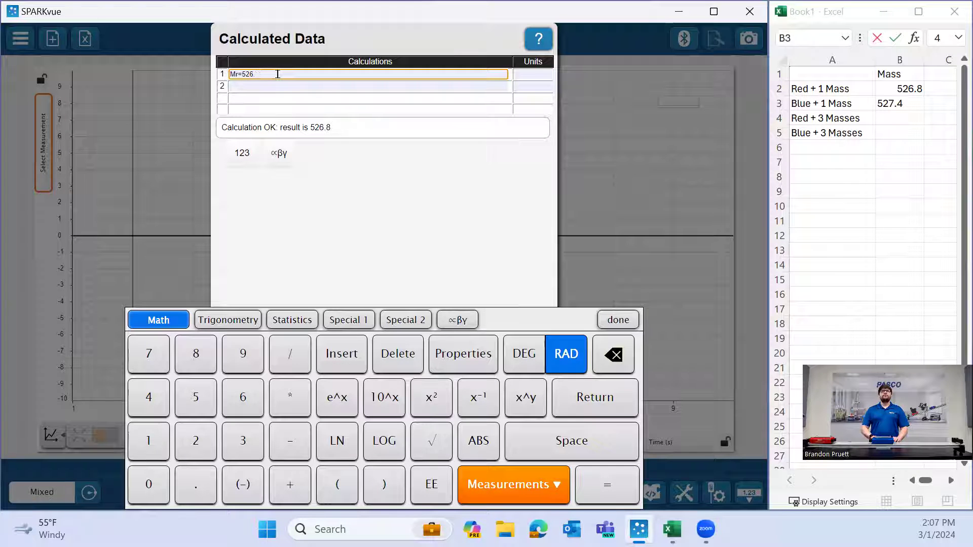
{"action": "type", "text": "526"}
{"action": "key", "text": "Return"}
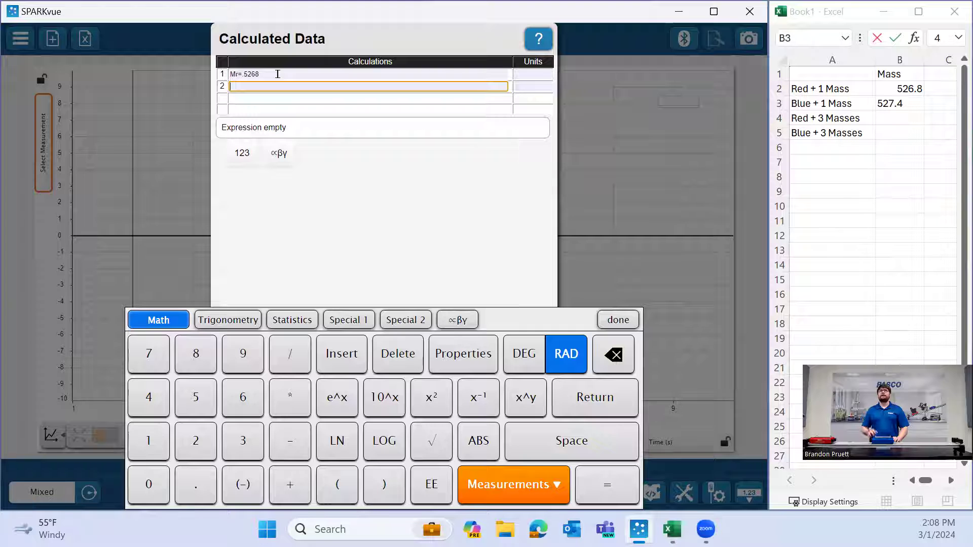
{"action": "left_click", "coordinate": [518, 69]}
{"action": "type", "text": "kg"}
{"action": "key", "text": "Return"}
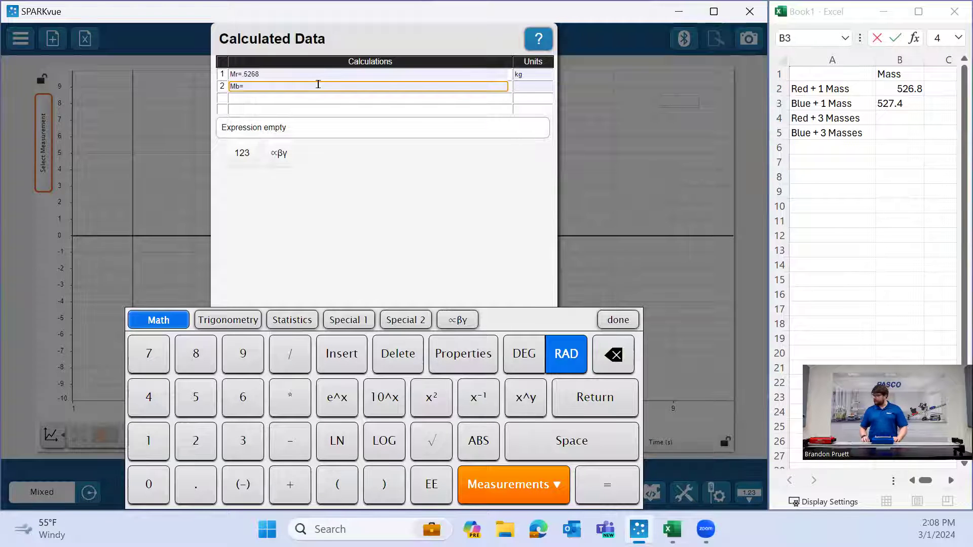
Step: Define the blue cart mass as Mb=.5274 with units kg
{"action": "type", "text": "5274"}
{"action": "key", "text": "Return"}
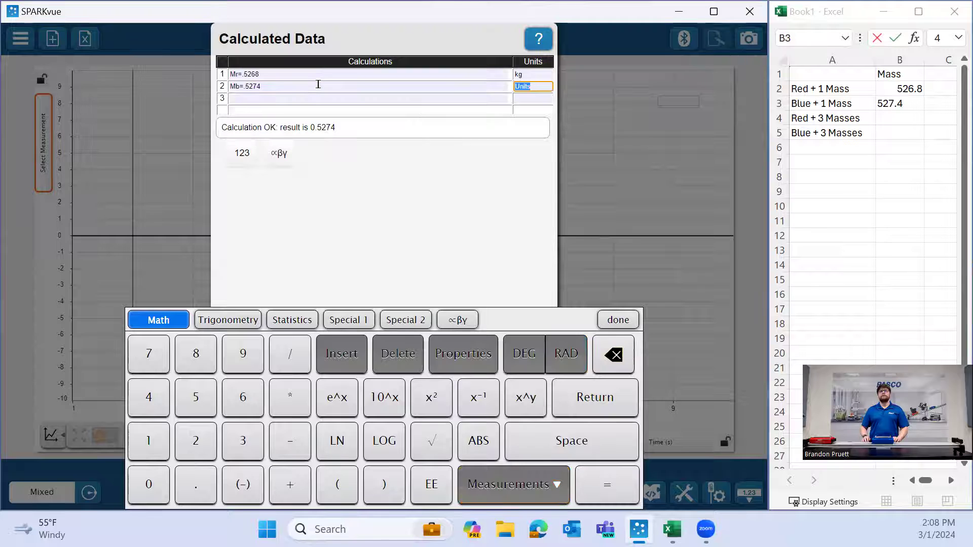
{"action": "type", "text": "kg"}
{"action": "key", "text": "Return"}
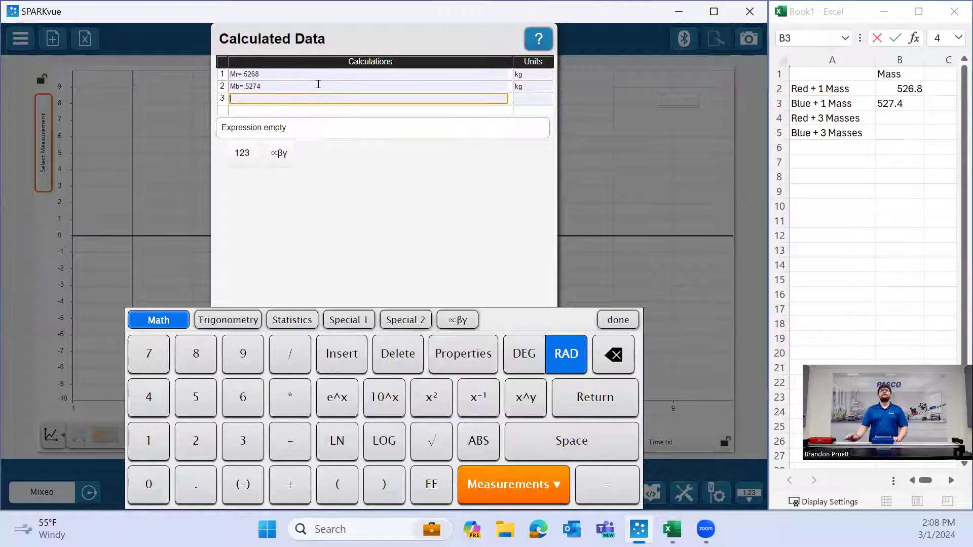
Step: Define momentum=(Mr*[Velocity, Red])+(Mb*[Velocity, Blue]) in units kg*m/s
{"action": "type", "text": "momentum=(Mr*"}
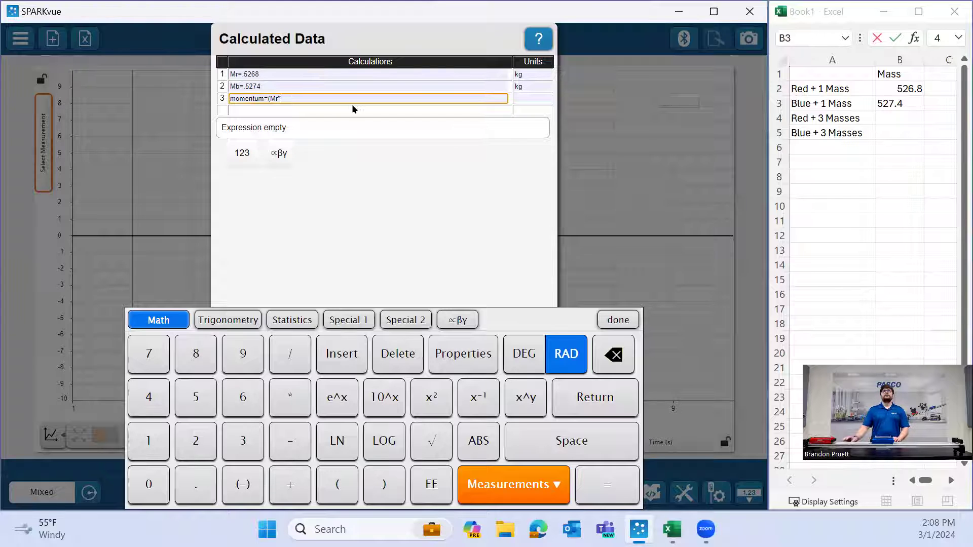
{"action": "left_click", "coordinate": [539, 482]}
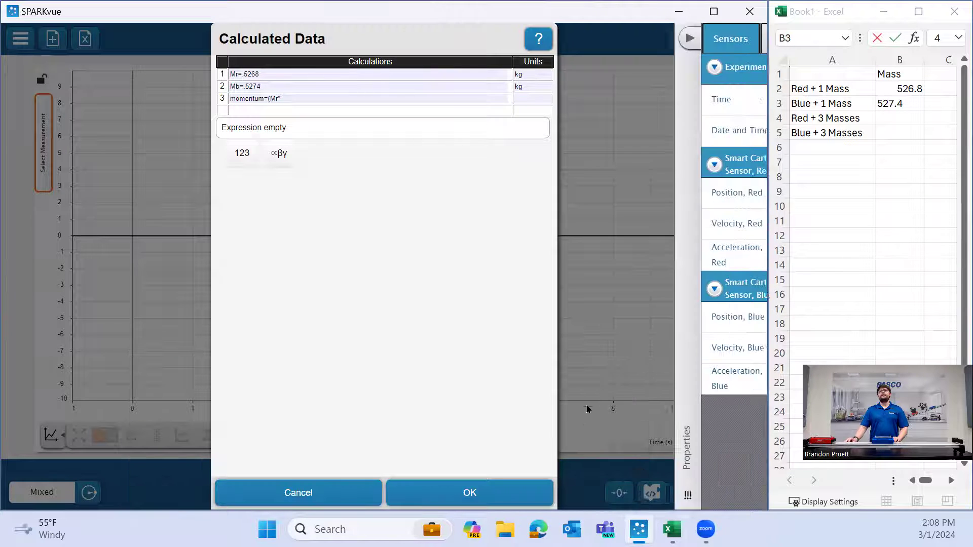
{"action": "left_click", "coordinate": [641, 211]}
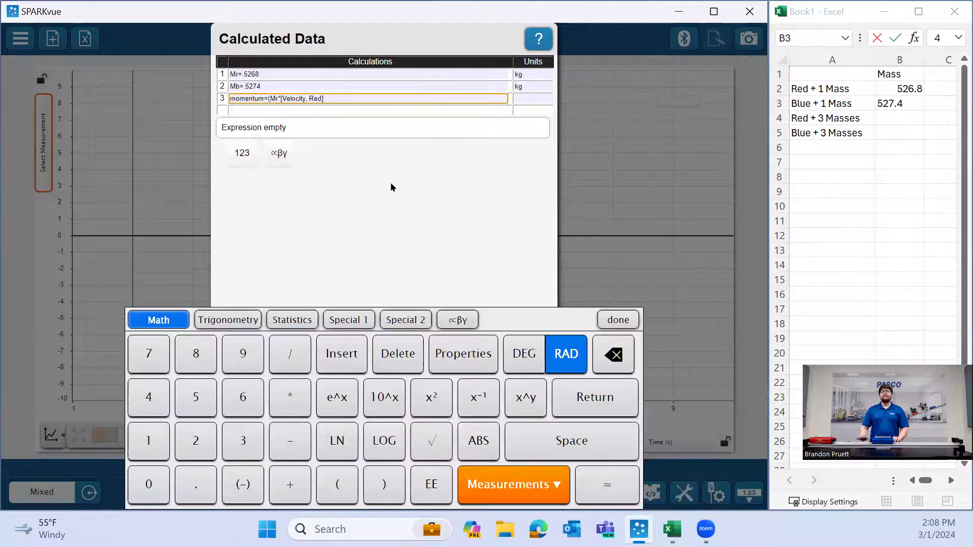
{"action": "type", "text": ")"}
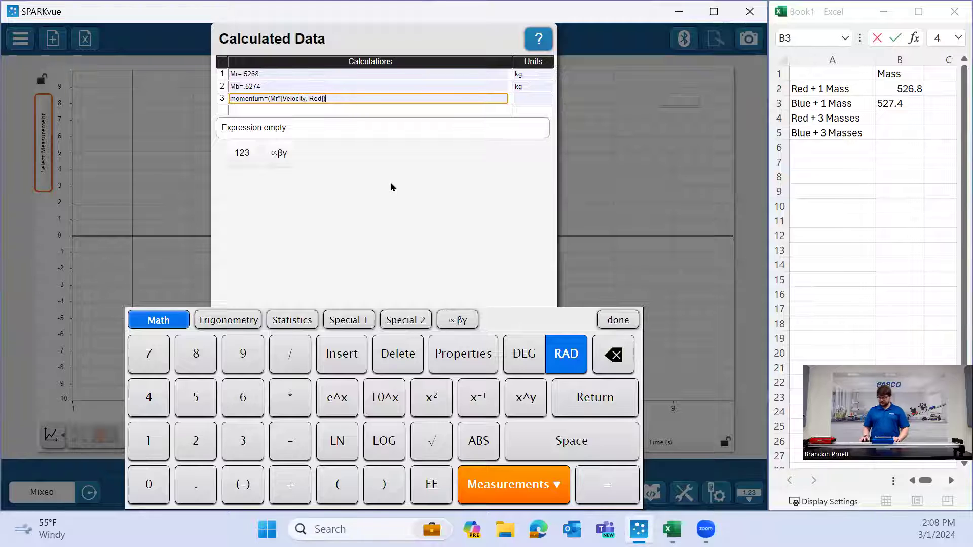
{"action": "type", "text": "+"}
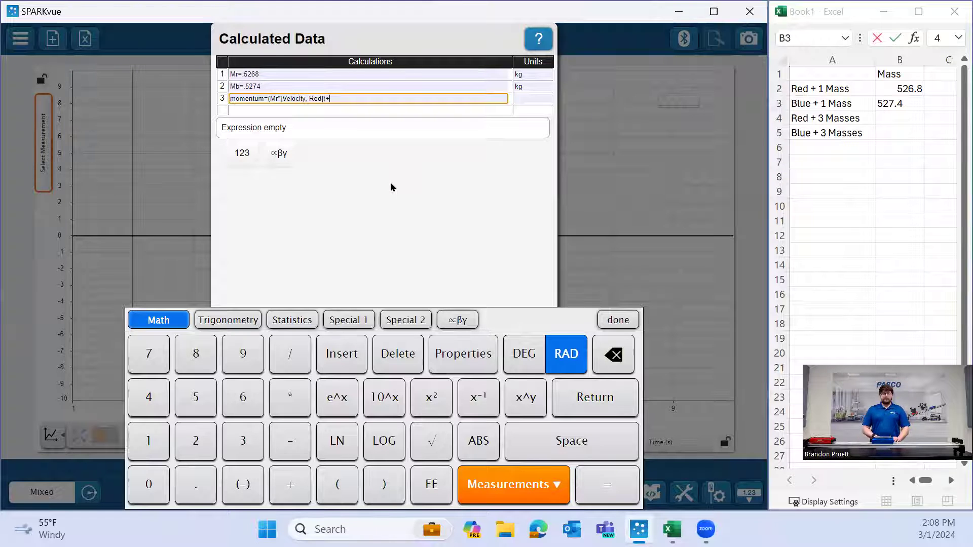
{"action": "type", "text": "(Mb*"}
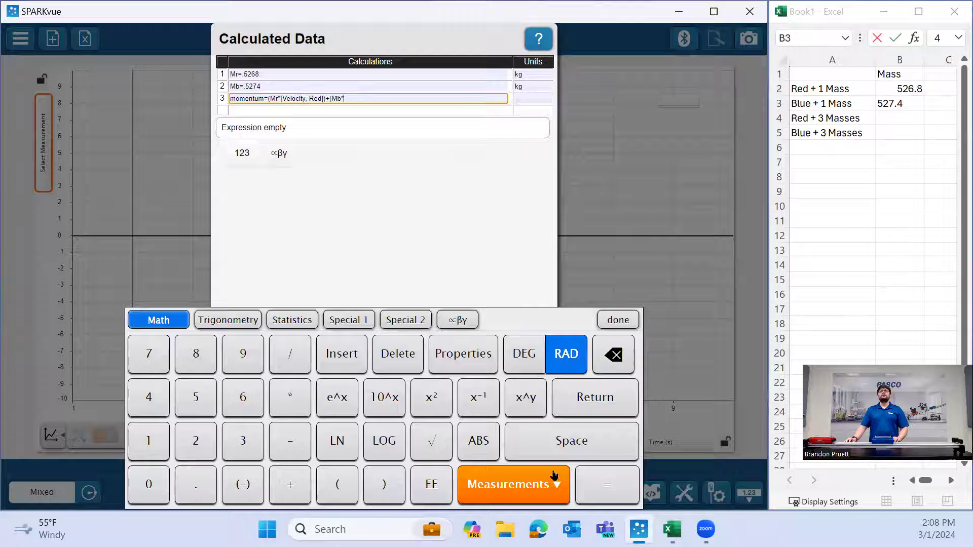
{"action": "left_click", "coordinate": [530, 507]}
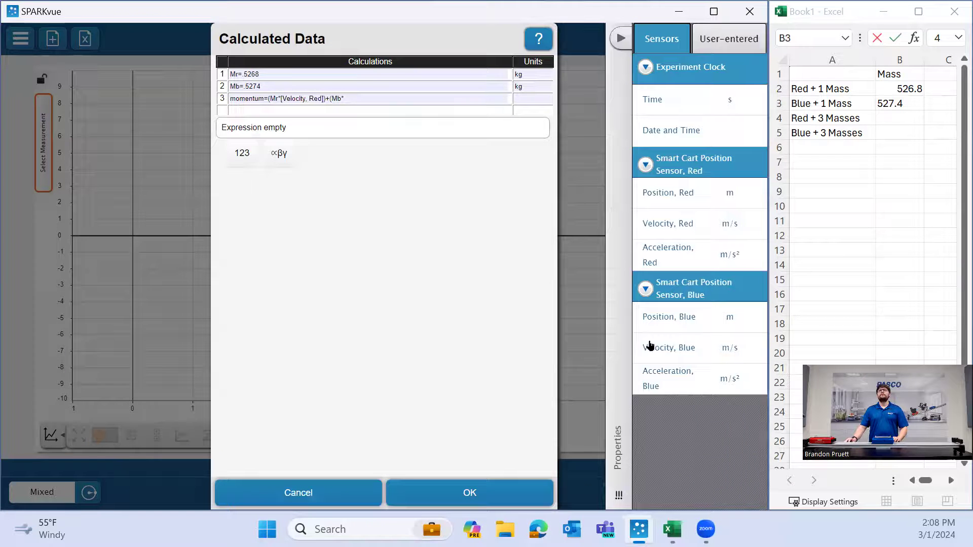
{"action": "left_click", "coordinate": [675, 348]}
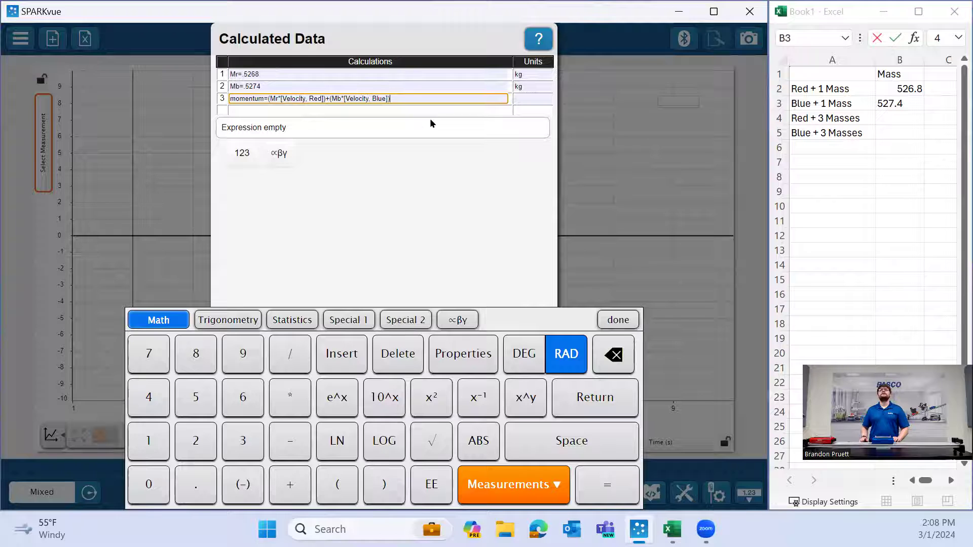
{"action": "key", "text": "Tab"}
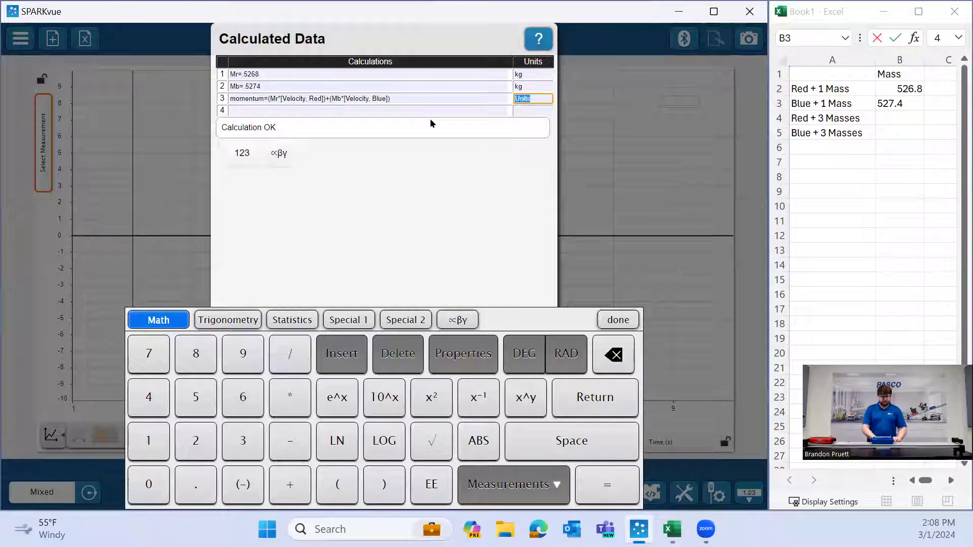
{"action": "type", "text": "kg*"}
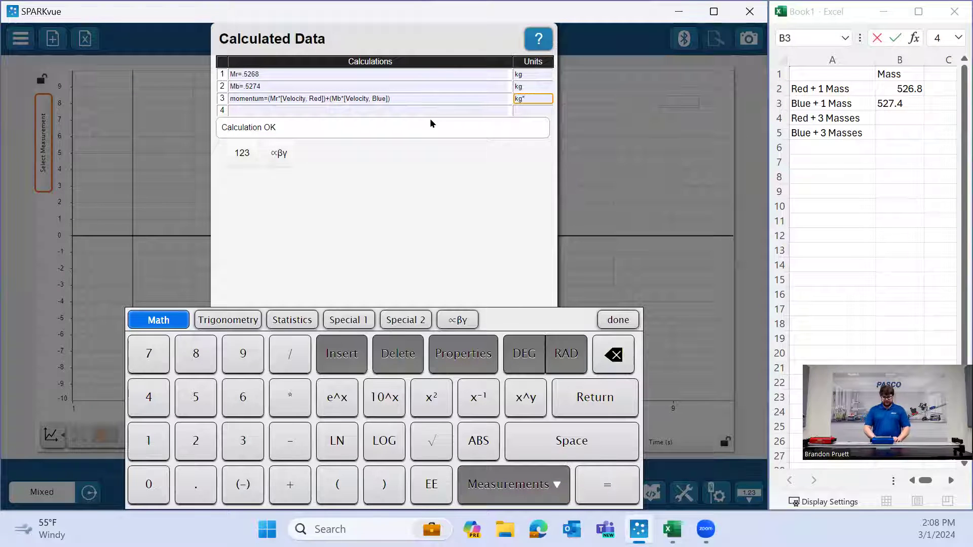
{"action": "type", "text": "m/s"}
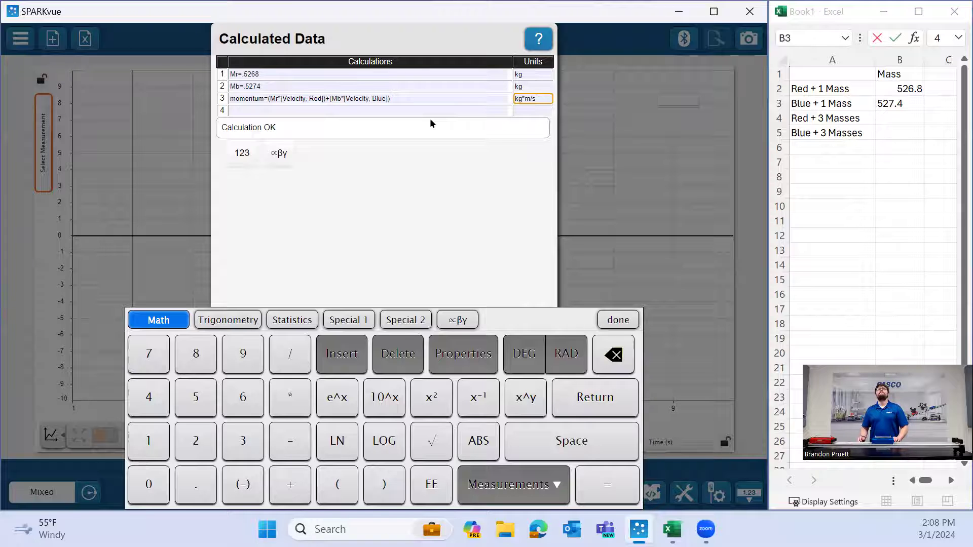
{"action": "key", "text": "Return"}
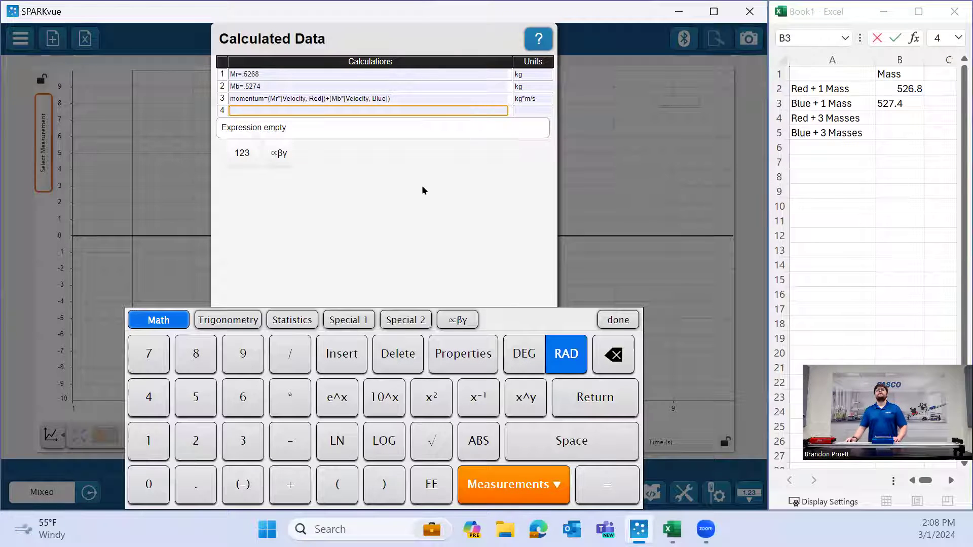
{"action": "left_click", "coordinate": [618, 319]}
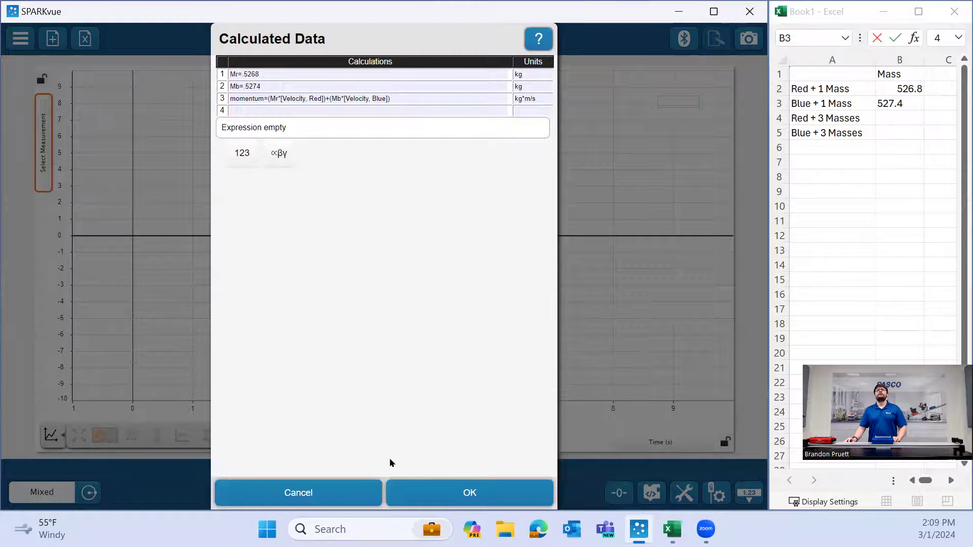
Step: Plot the user-entered momentum calculation on the graph's vertical axis
{"action": "left_click", "coordinate": [496, 497]}
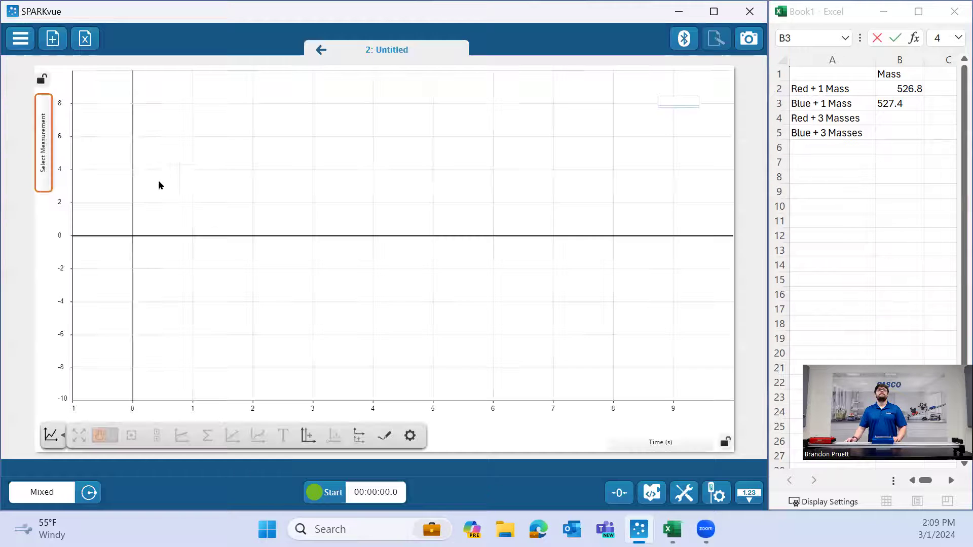
{"action": "left_click", "coordinate": [42, 123]}
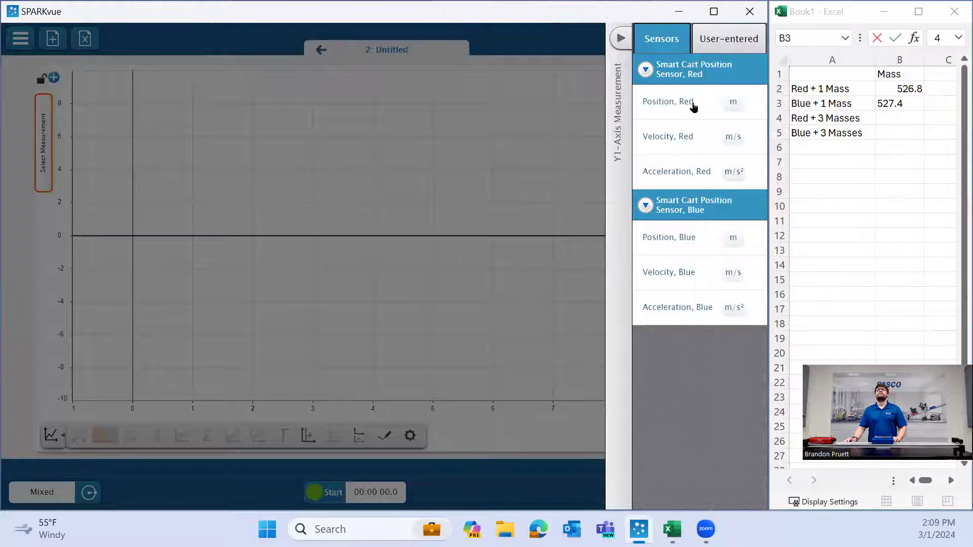
{"action": "left_click", "coordinate": [727, 40]}
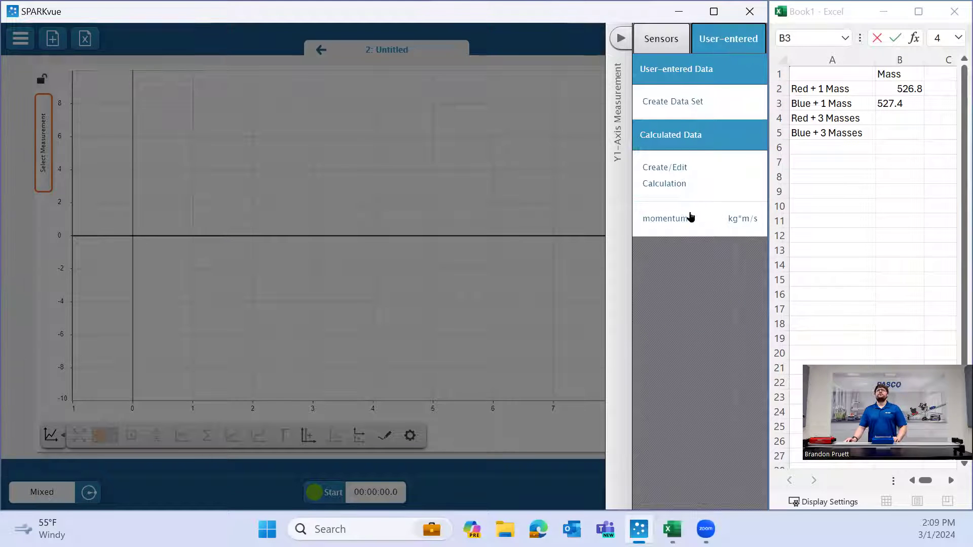
{"action": "left_click", "coordinate": [689, 217]}
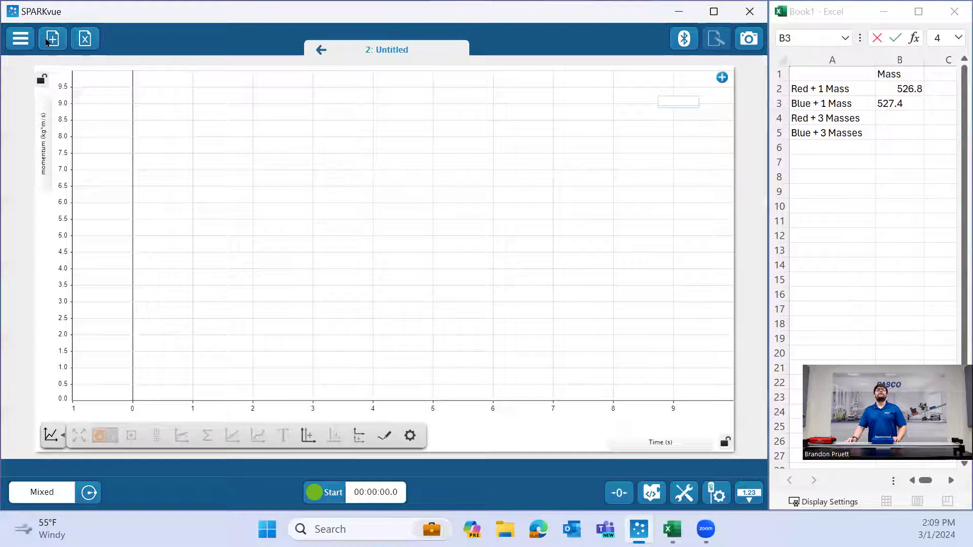
Step: Add another page holding a single full-page graph
{"action": "left_click", "coordinate": [722, 77]}
{"action": "left_click", "coordinate": [723, 77]}
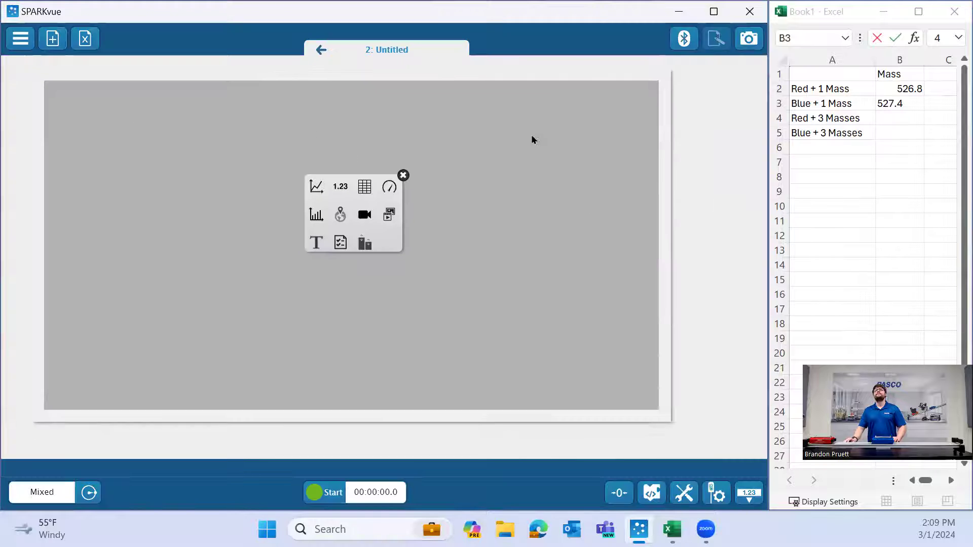
{"action": "left_click", "coordinate": [349, 198]}
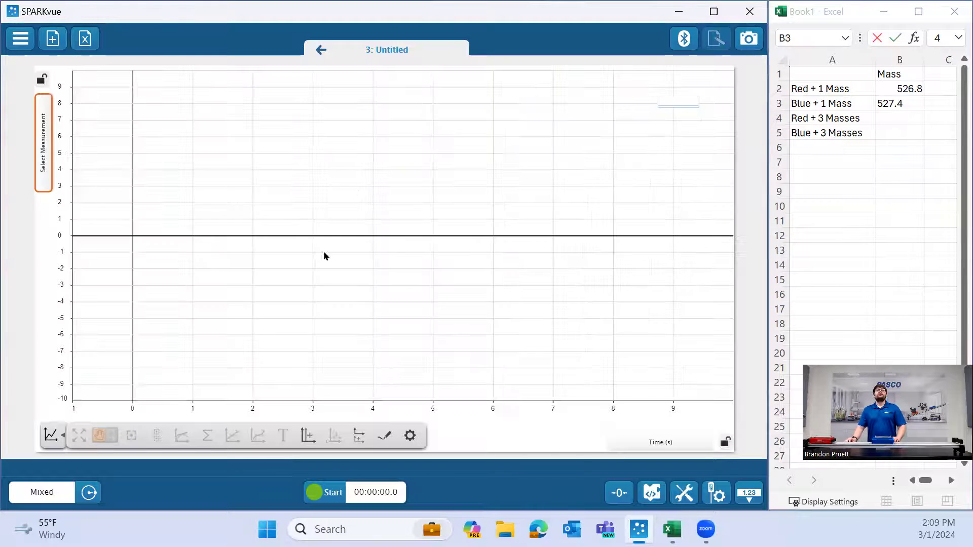
Step: Start a KE calculation with the red cart term (.5 times mass times [Velocity, Red] squared)
{"action": "left_click", "coordinate": [697, 494]}
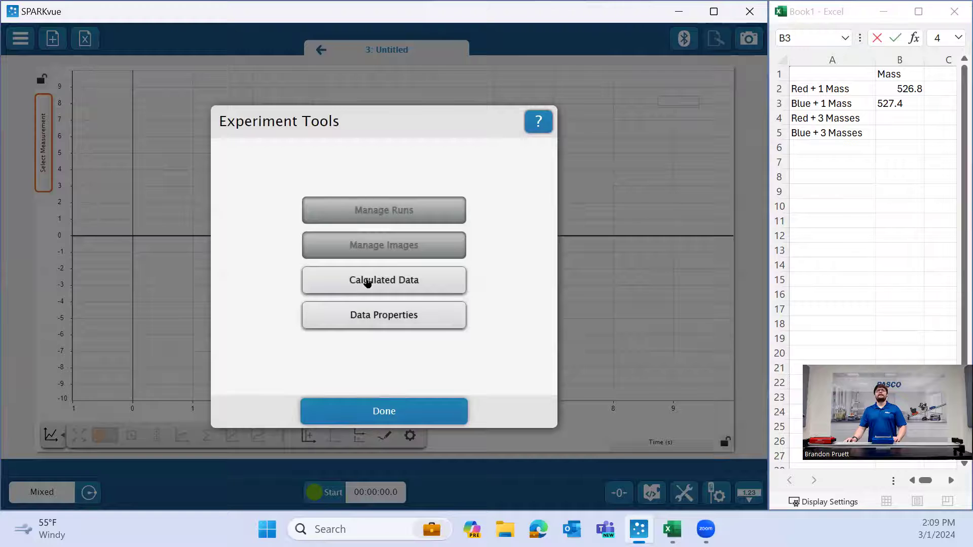
{"action": "left_click", "coordinate": [368, 282]}
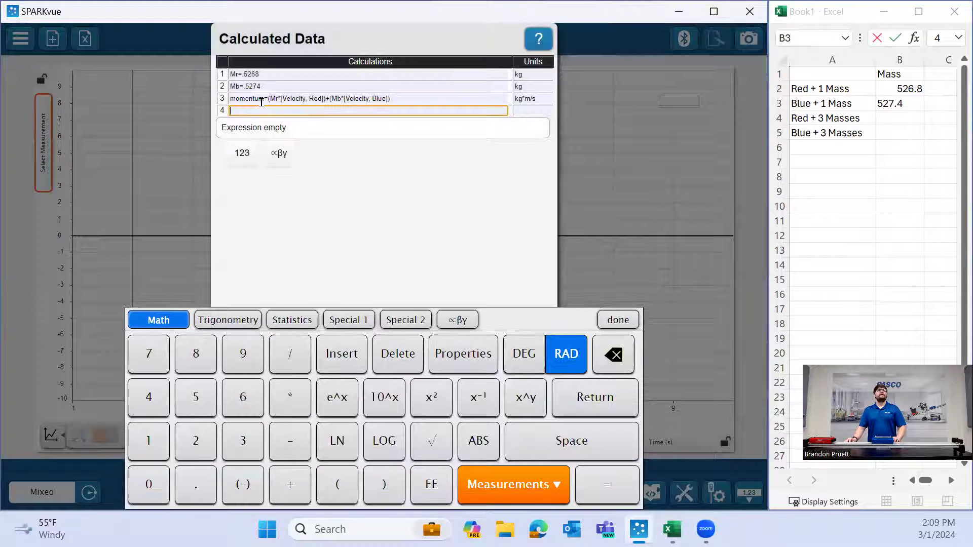
{"action": "type", "text": "KE=(.5"}
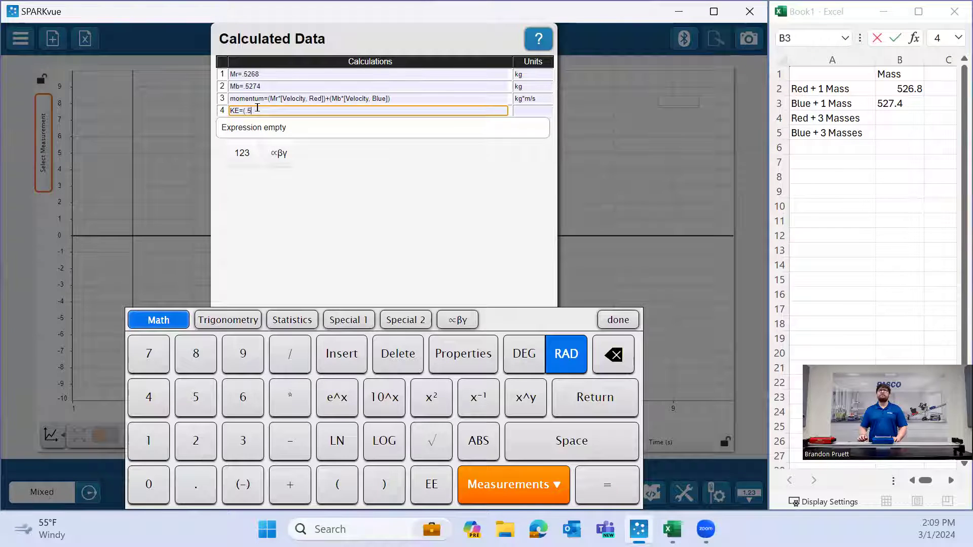
{"action": "type", "text": "*Mr*"}
{"action": "left_click", "coordinate": [554, 484]}
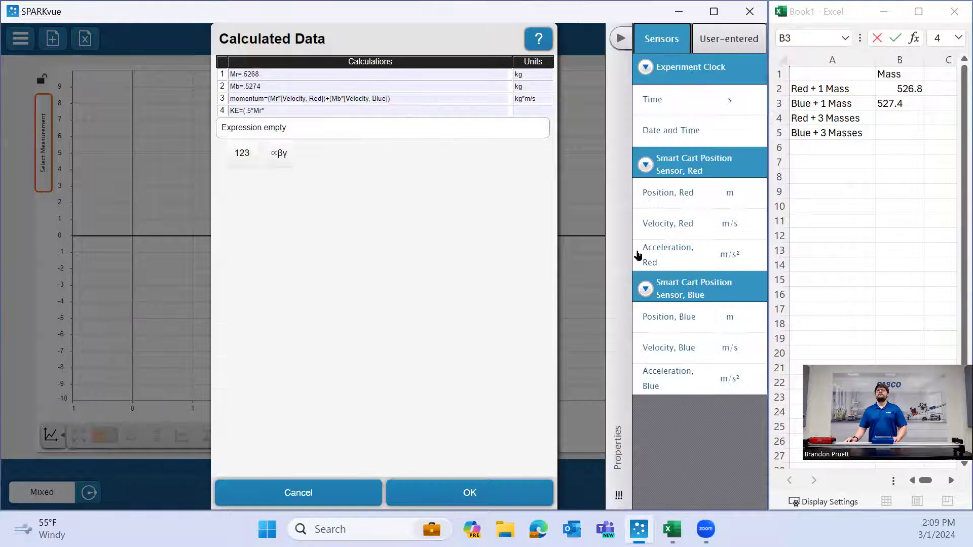
{"action": "left_click", "coordinate": [664, 224]}
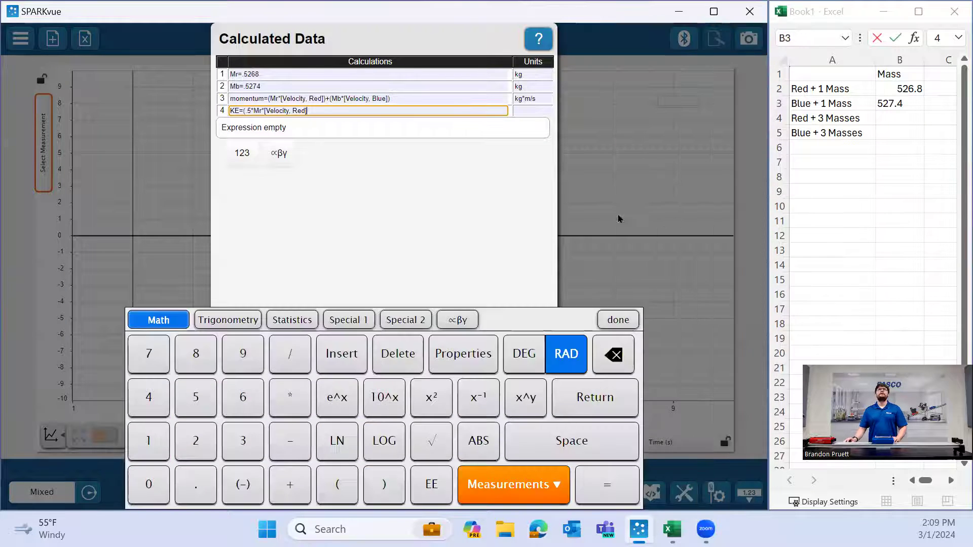
{"action": "left_click", "coordinate": [428, 396]}
{"action": "type", "text": ")"}
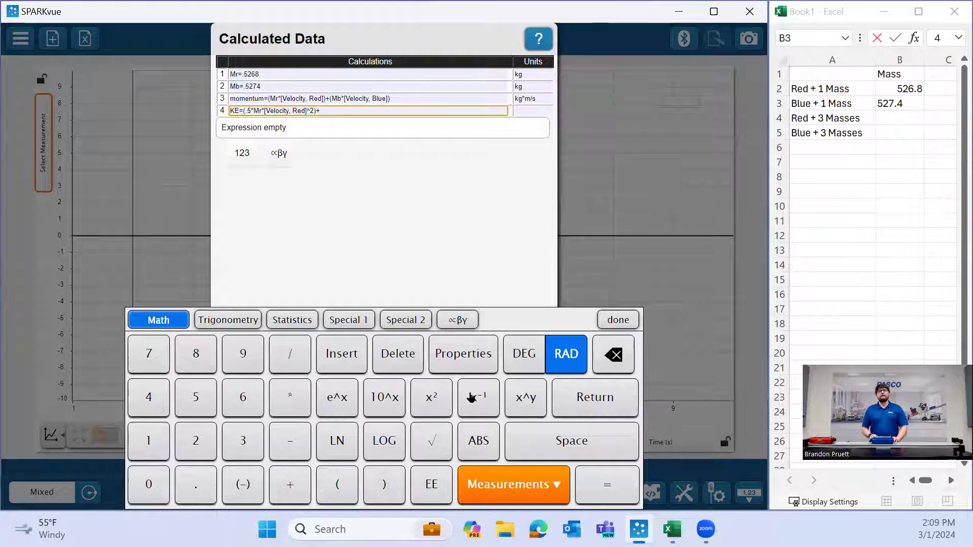
Step: Add the blue cart's half-mass times [Velocity, Blue] squared term and set KE's units to J
{"action": "type", "text": "+(.5*Mb*"}
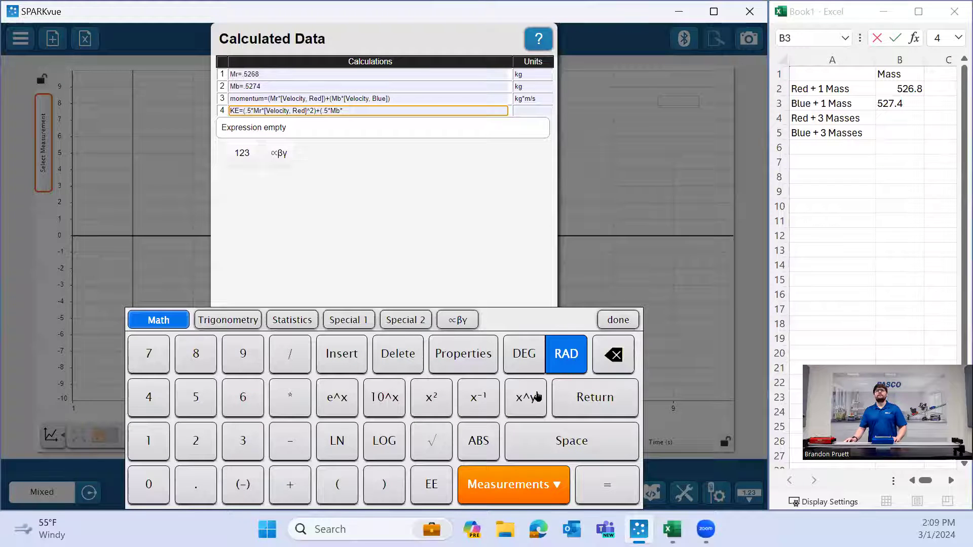
{"action": "left_click", "coordinate": [509, 496]}
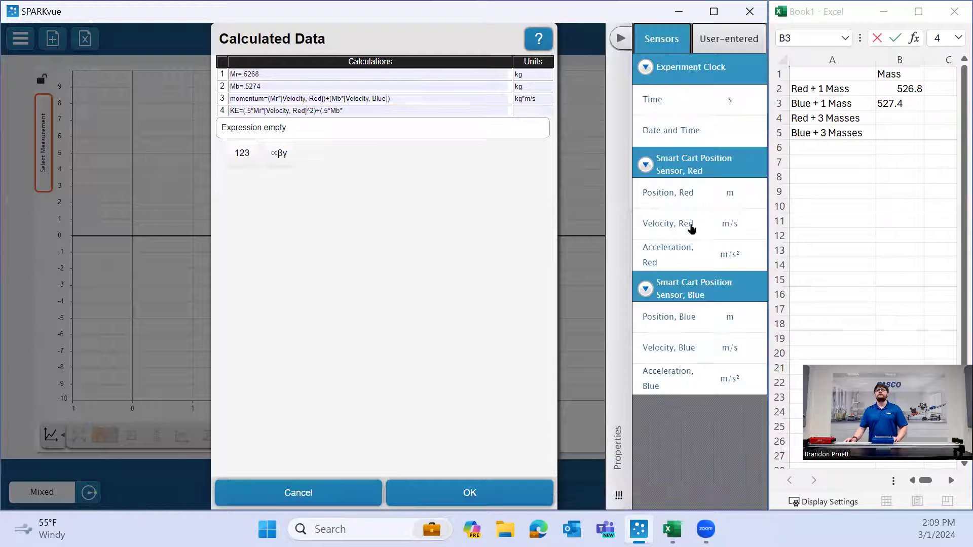
{"action": "left_click", "coordinate": [690, 341]}
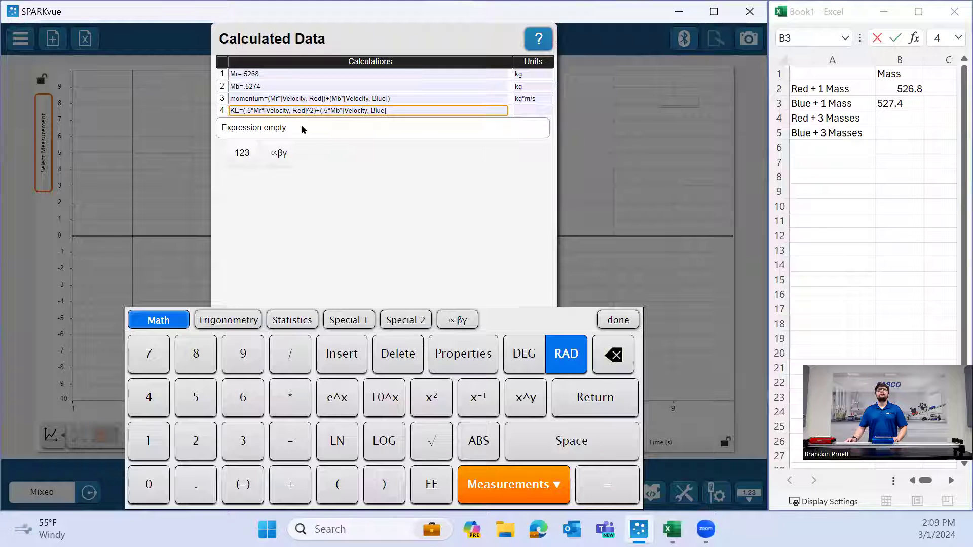
{"action": "left_click", "coordinate": [432, 392]}
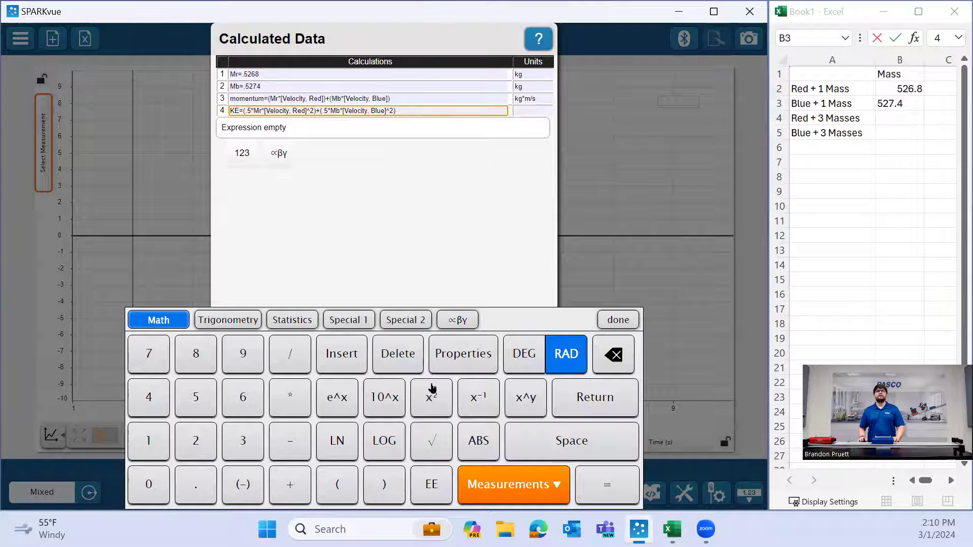
{"action": "key", "text": "Tab"}
{"action": "type", "text": "J"}
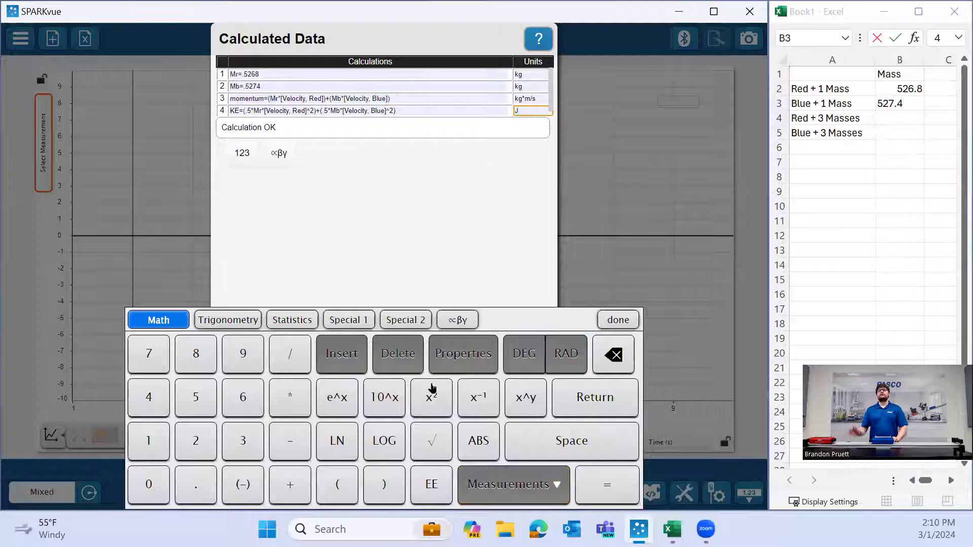
{"action": "left_click", "coordinate": [618, 319]}
Step: Plot the calculated KE (J) on page 3's graph, then go back to page 1
{"action": "left_click", "coordinate": [452, 487]}
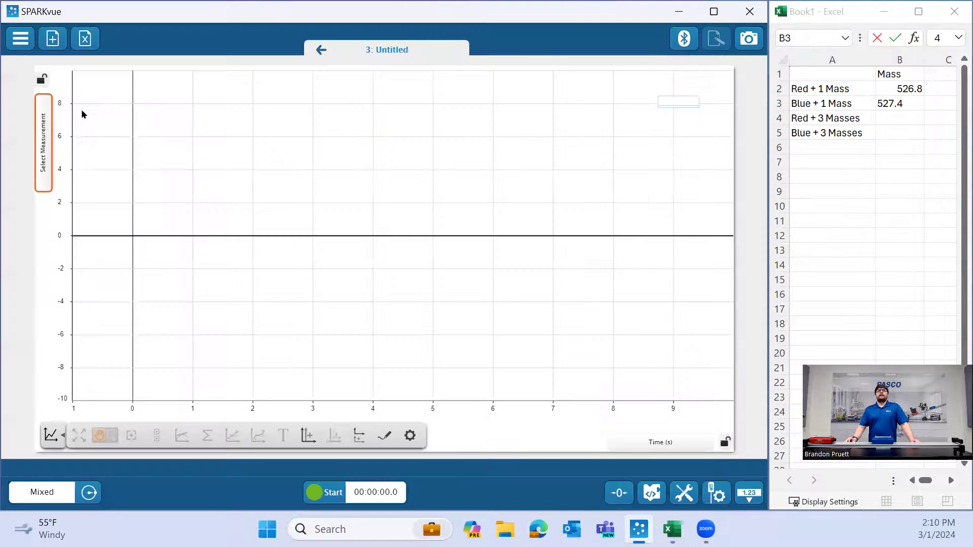
{"action": "left_click", "coordinate": [47, 141]}
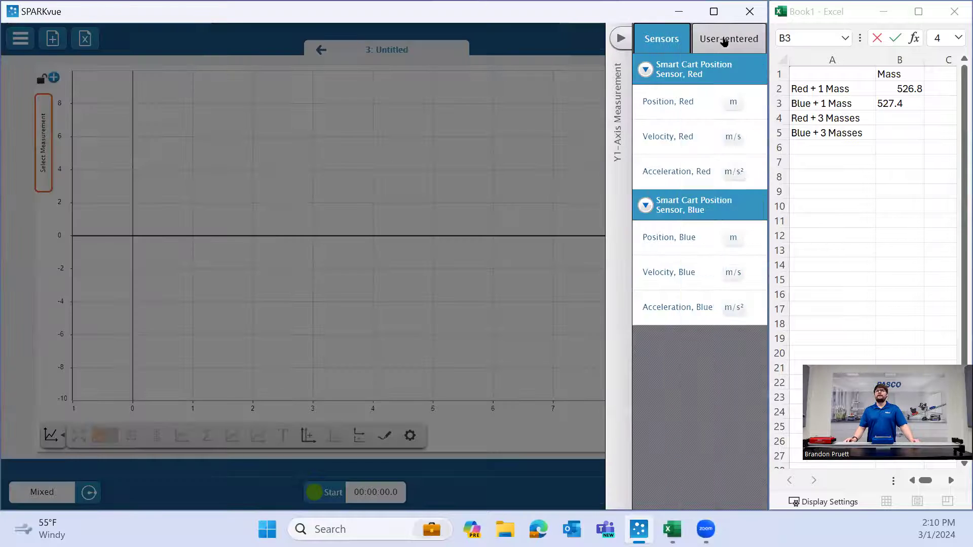
{"action": "left_click", "coordinate": [724, 41]}
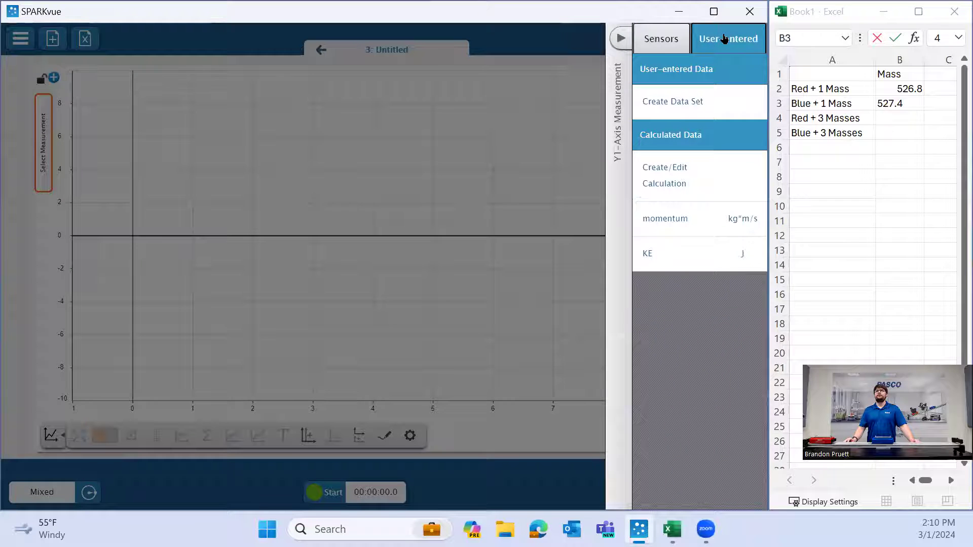
{"action": "left_click", "coordinate": [669, 254]}
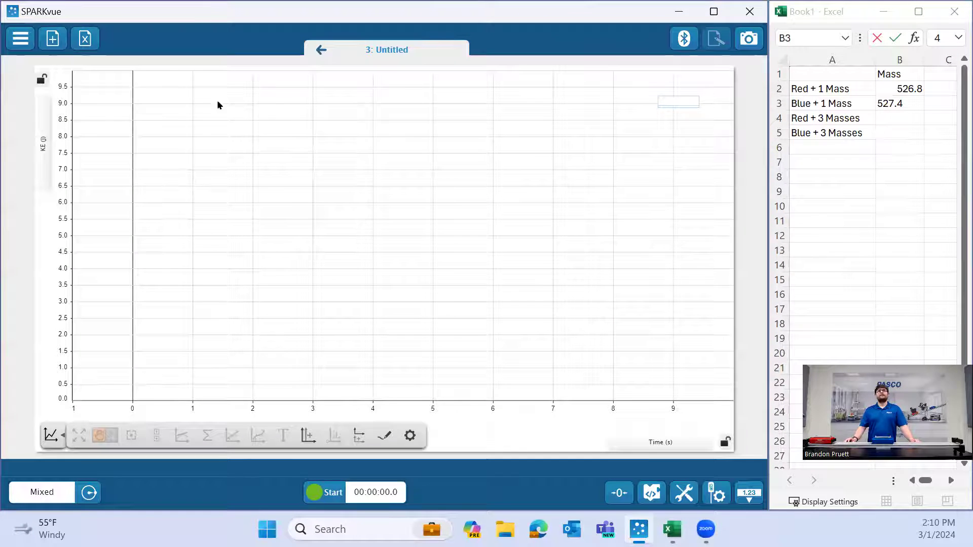
{"action": "left_click", "coordinate": [321, 49]}
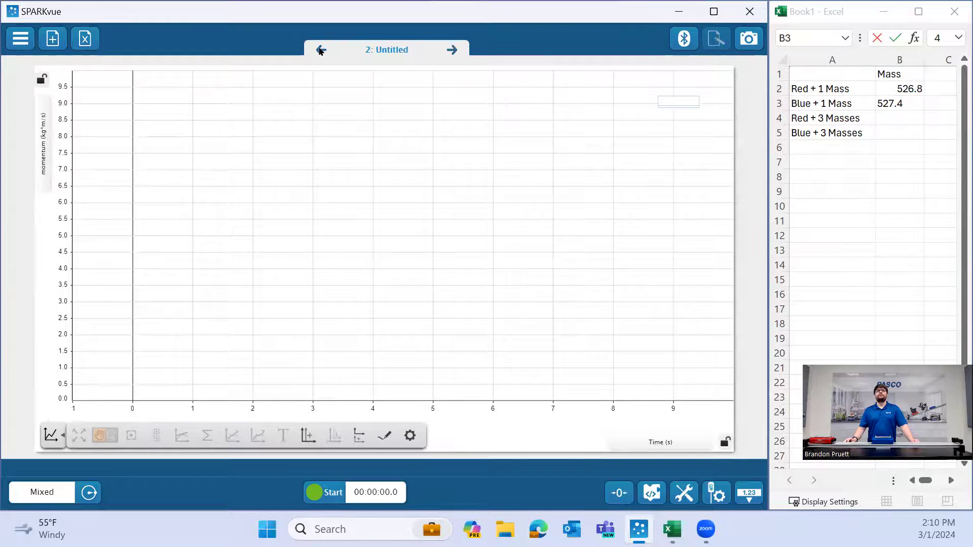
{"action": "left_click", "coordinate": [321, 50]}
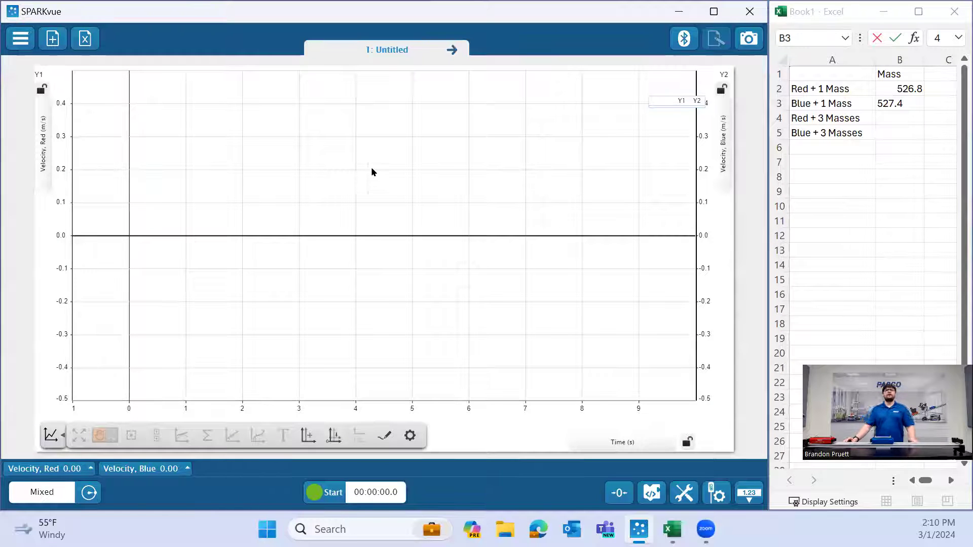
Step: Switch sampling to a Common Sample Rate and raise it from 20 Hz to 50 Hz
{"action": "left_click", "coordinate": [81, 496]}
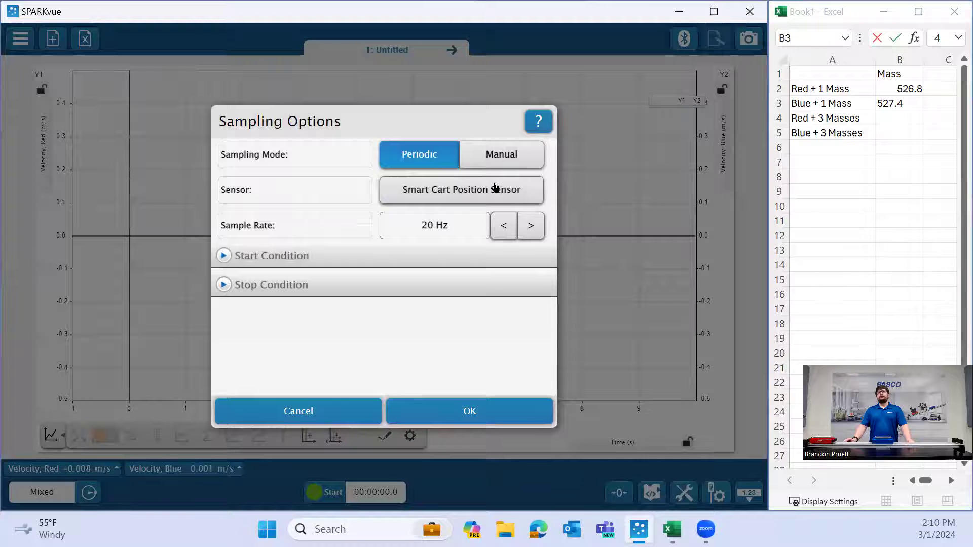
{"action": "left_click", "coordinate": [495, 188]}
{"action": "left_click", "coordinate": [436, 220]}
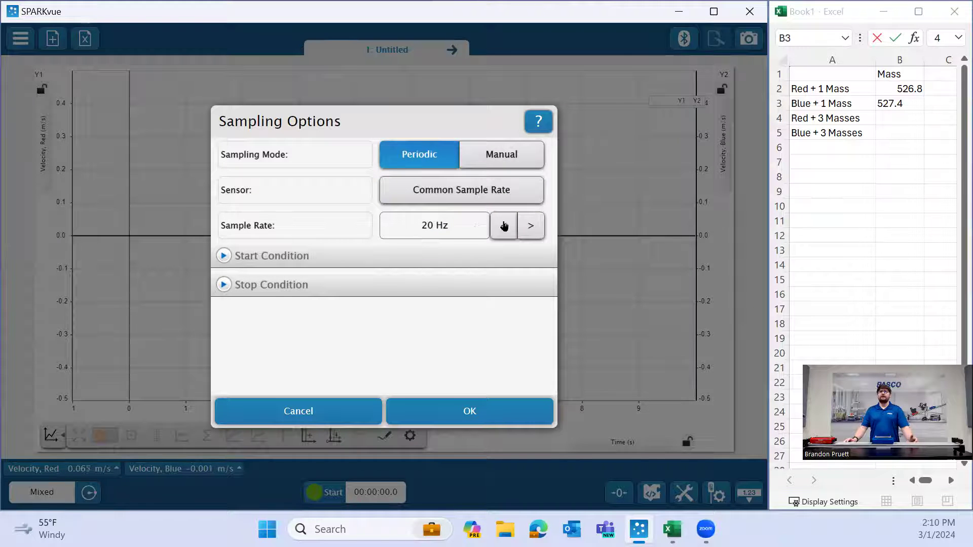
{"action": "left_click", "coordinate": [529, 226]}
{"action": "left_click", "coordinate": [529, 226]}
{"action": "left_click", "coordinate": [528, 226]}
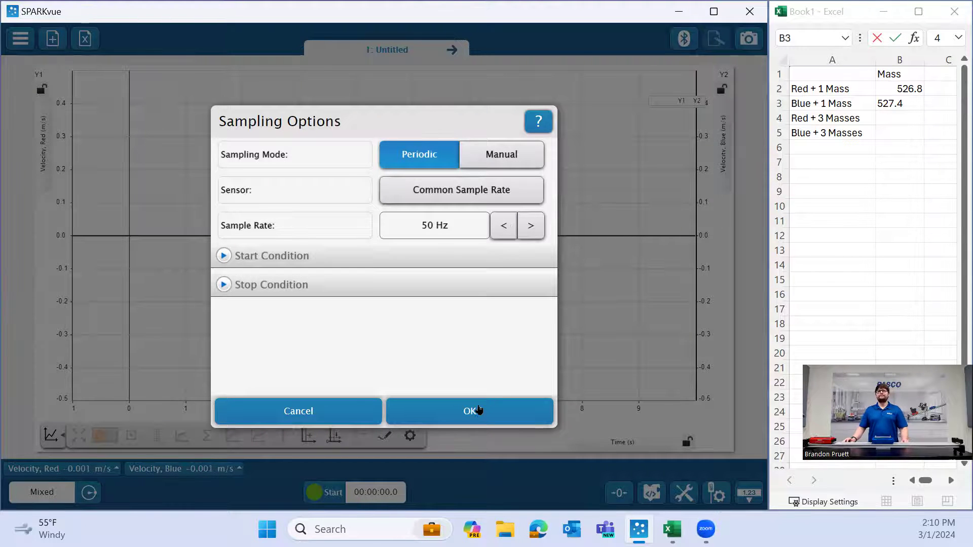
{"action": "left_click", "coordinate": [477, 411]}
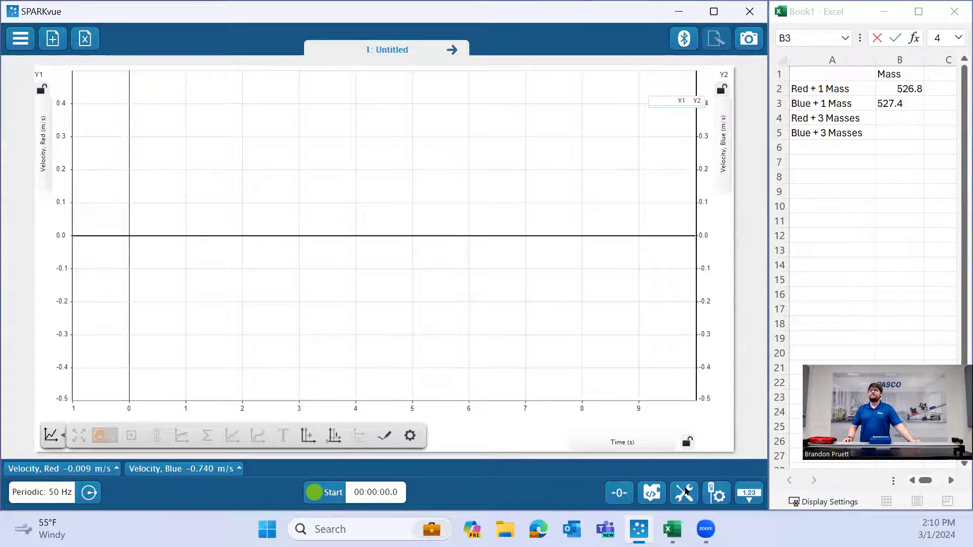
Step: Turn Change Sign on for the Blue cart's position sensor in Hardware Setup
{"action": "left_click", "coordinate": [723, 496]}
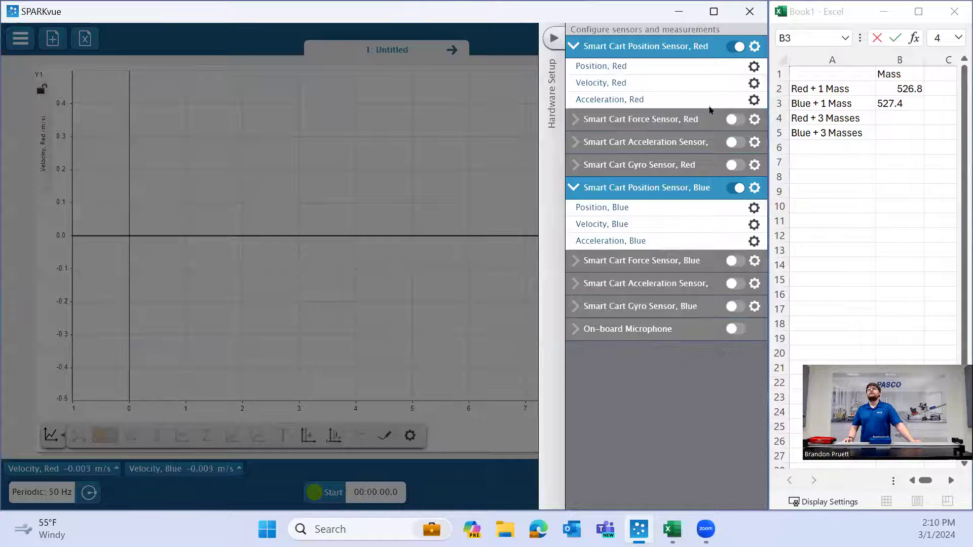
{"action": "left_click", "coordinate": [754, 188]}
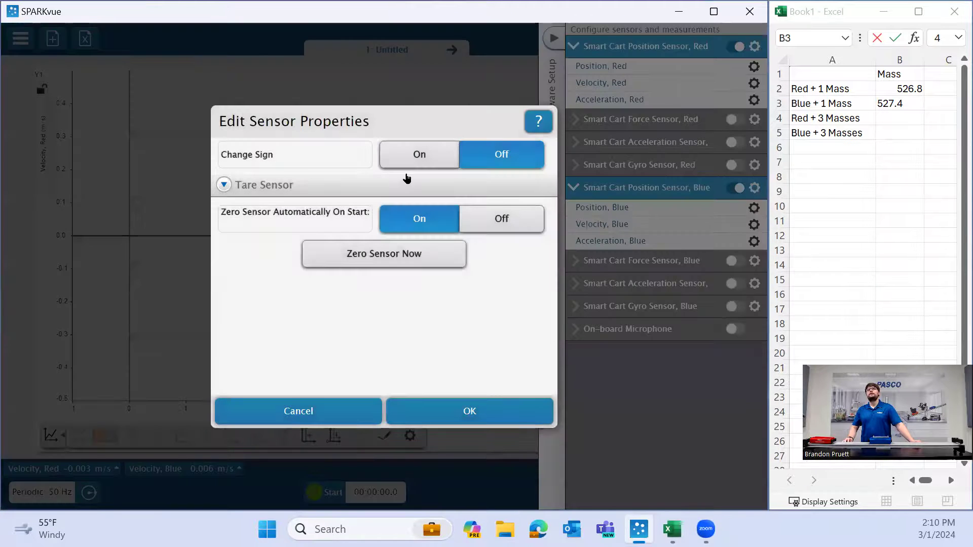
{"action": "left_click", "coordinate": [410, 158]}
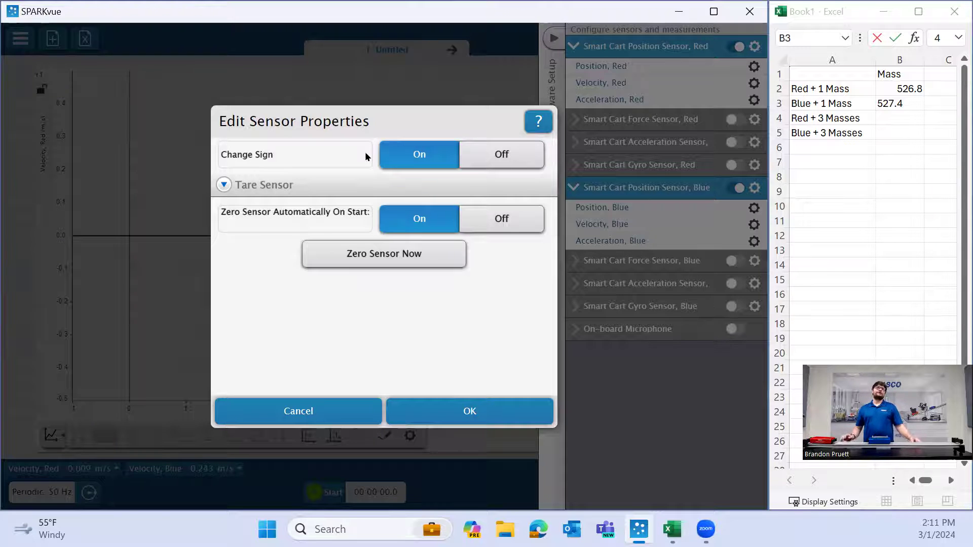
{"action": "left_click", "coordinate": [464, 408]}
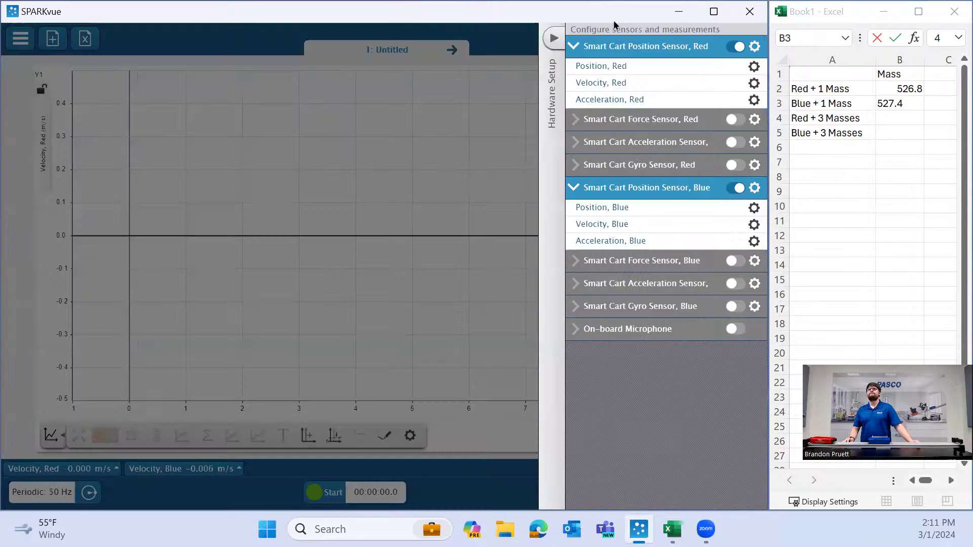
{"action": "left_click", "coordinate": [553, 33]}
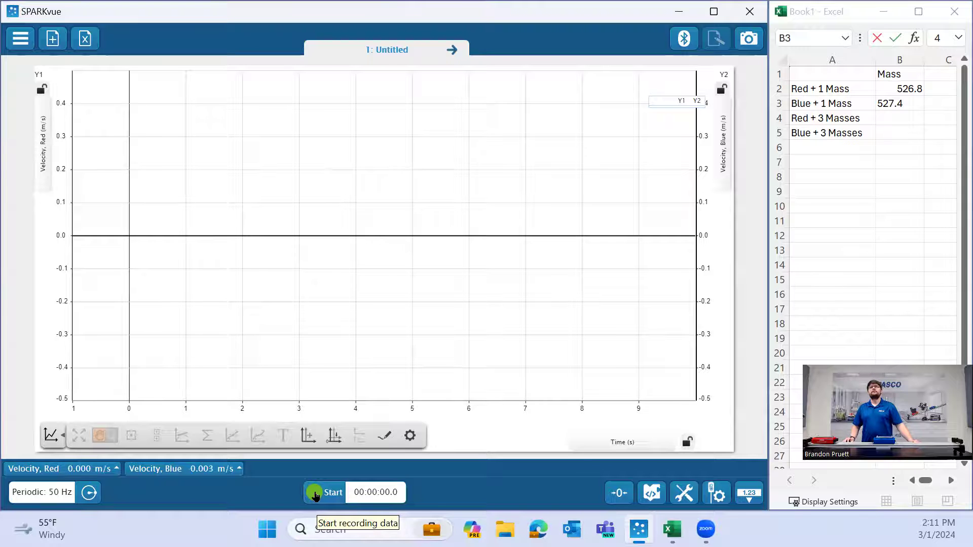
Step: Record a collision run and scale the velocity graph to fit the data
{"action": "left_click", "coordinate": [315, 494]}
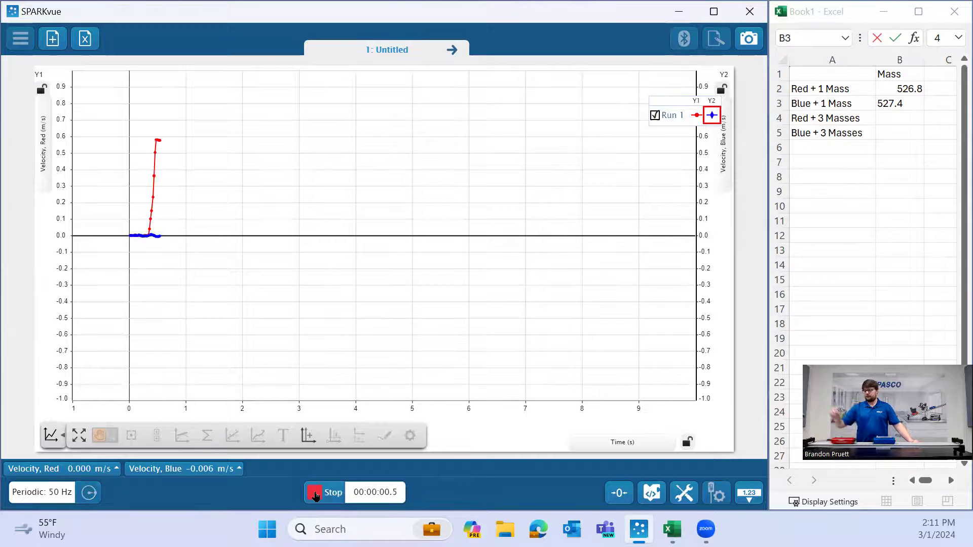
{"action": "left_click", "coordinate": [315, 494]}
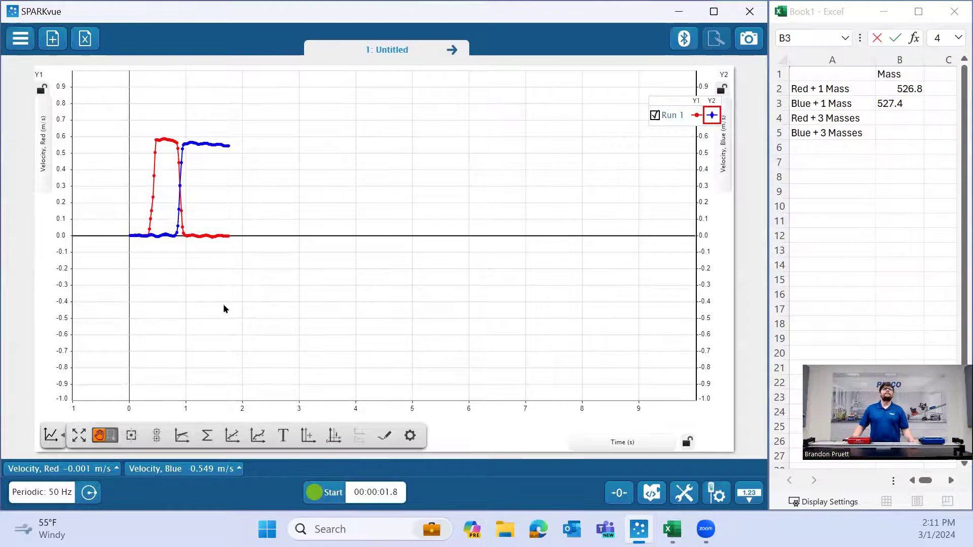
{"action": "left_click", "coordinate": [78, 435]}
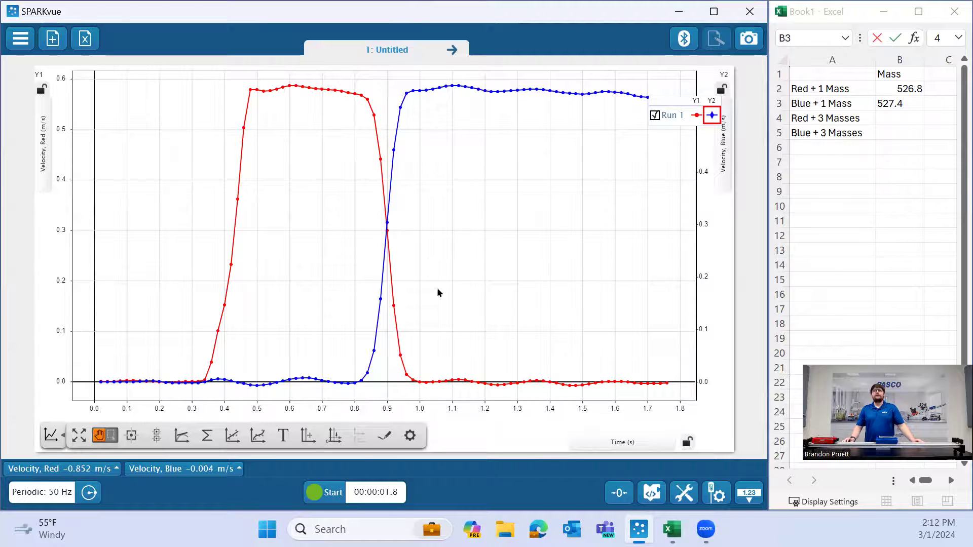
Step: Read the red and blue velocities from 0.900 s back to 0.760 s, then go to the momentum page
{"action": "left_click", "coordinate": [156, 436]}
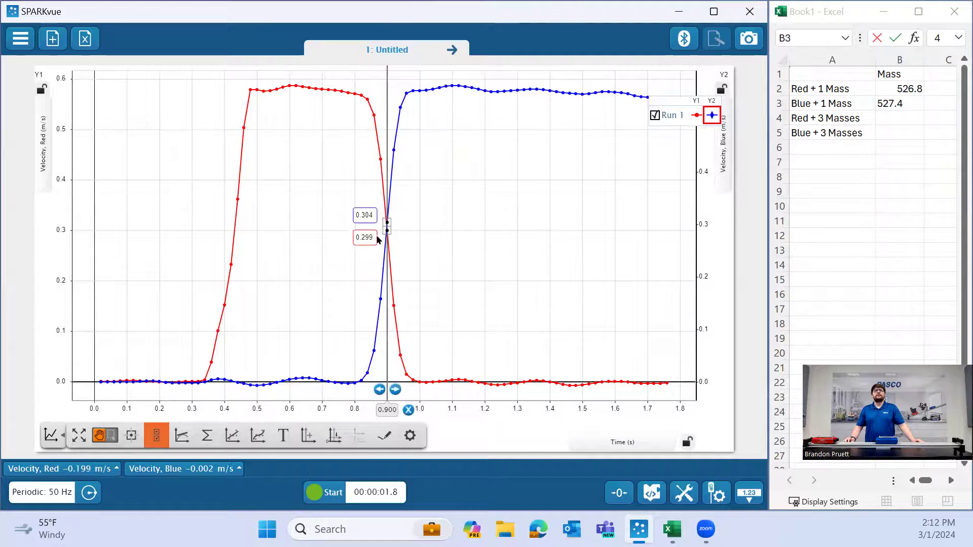
{"action": "left_click", "coordinate": [382, 390]}
{"action": "left_click", "coordinate": [383, 390]}
{"action": "left_click", "coordinate": [383, 390]}
{"action": "left_click", "coordinate": [383, 390]}
{"action": "left_click", "coordinate": [382, 389]}
{"action": "left_click", "coordinate": [382, 389]}
{"action": "left_click", "coordinate": [382, 390]}
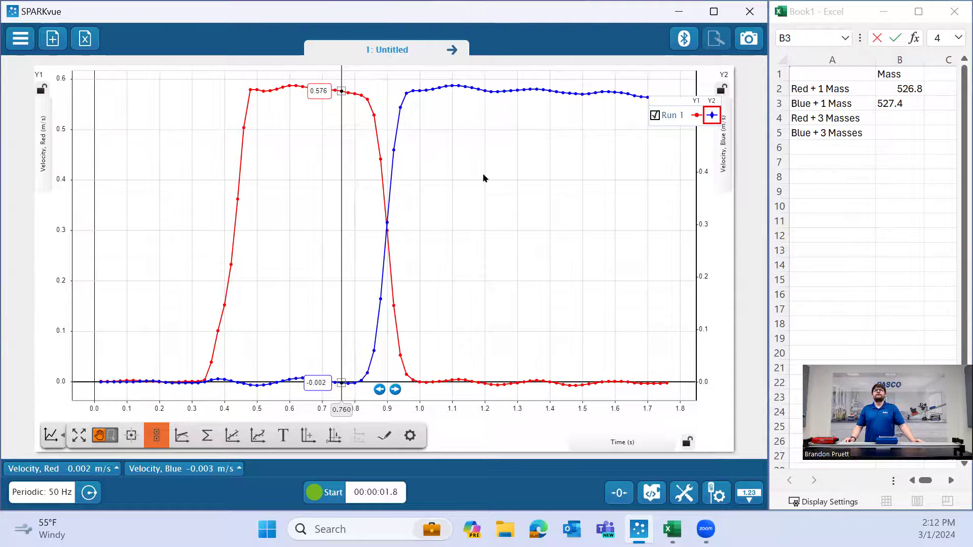
{"action": "left_click", "coordinate": [452, 49]}
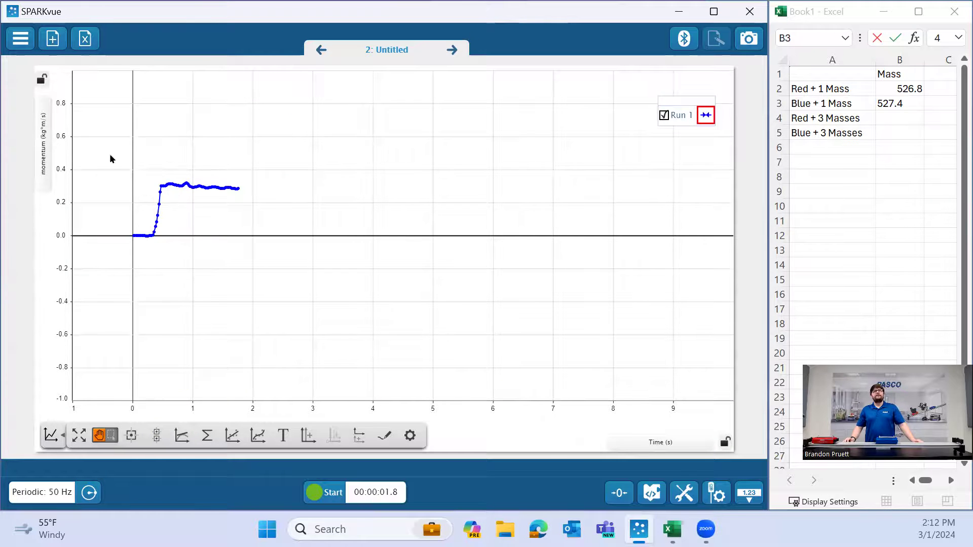
Step: Scale the total momentum graph to fit Run 1 and advance to the KE graph page
{"action": "left_click", "coordinate": [81, 433]}
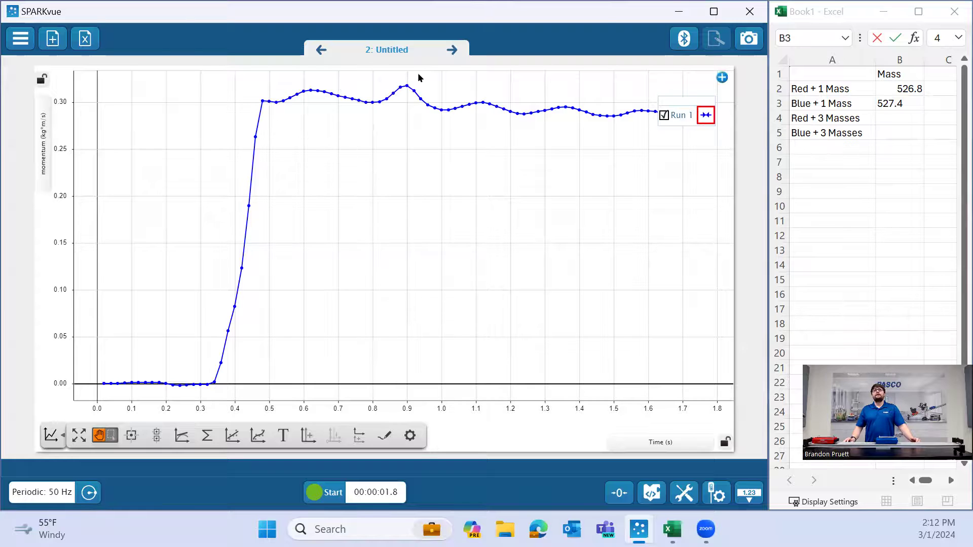
{"action": "left_click", "coordinate": [451, 49]}
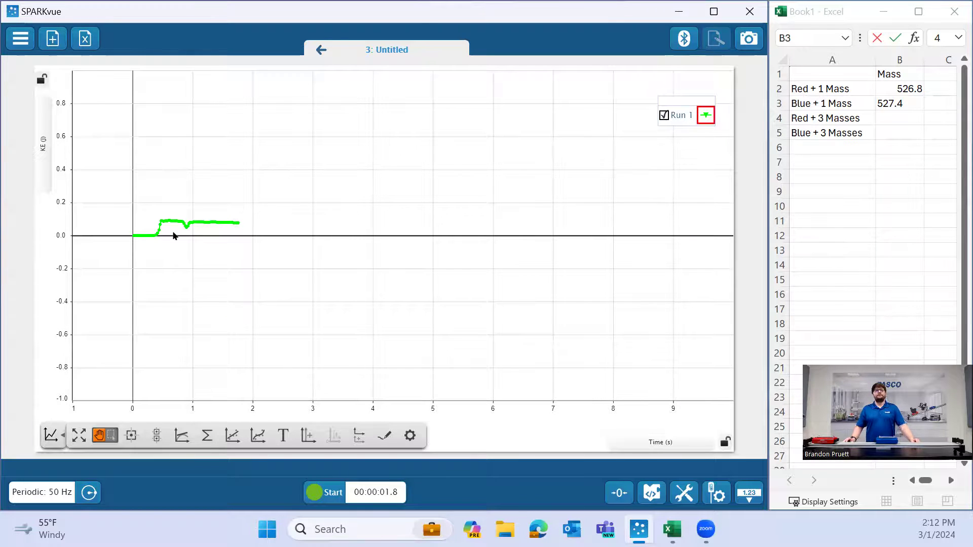
Step: Scale the KE graph to Run 1, check the 0.048 J dip at 0.9 s, and raise the legend slightly
{"action": "left_click", "coordinate": [79, 436]}
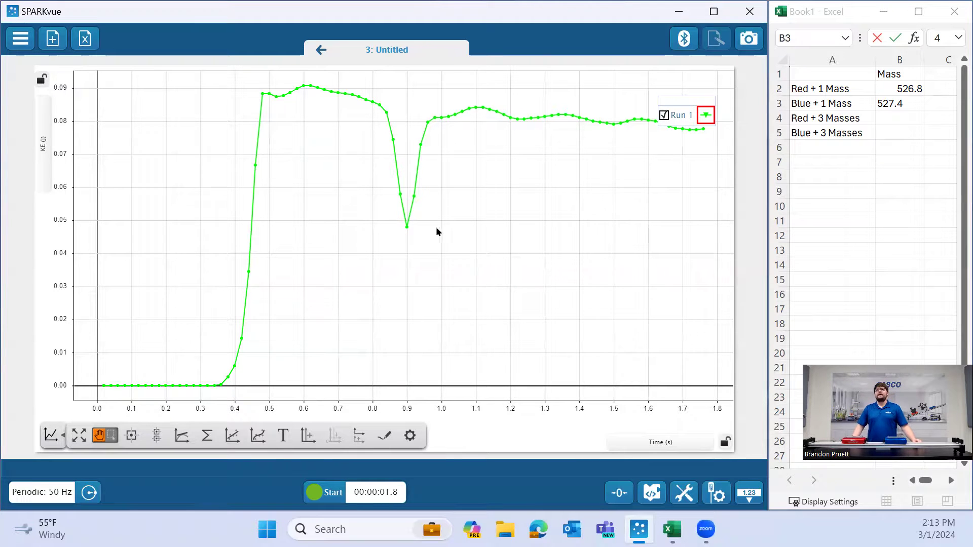
{"action": "left_click", "coordinate": [408, 227]}
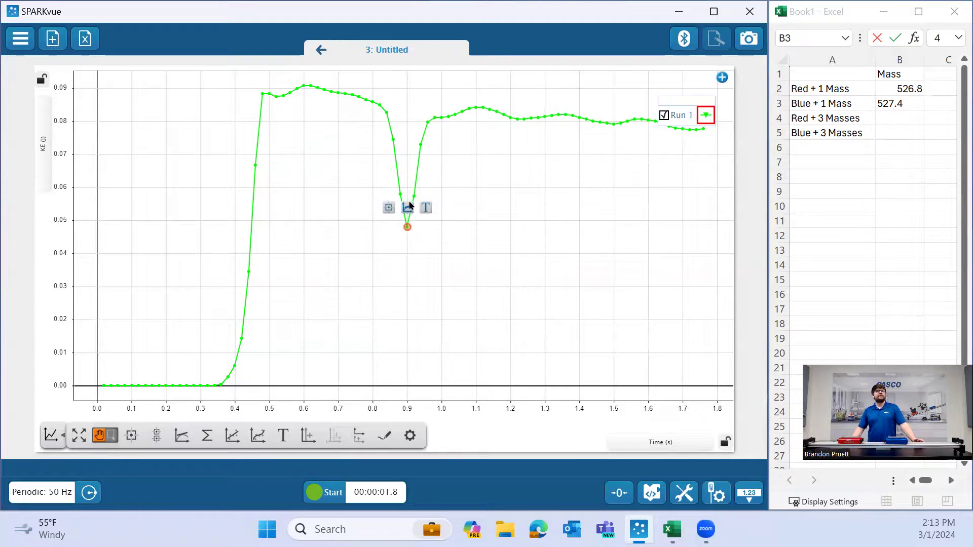
{"action": "left_click", "coordinate": [415, 110]}
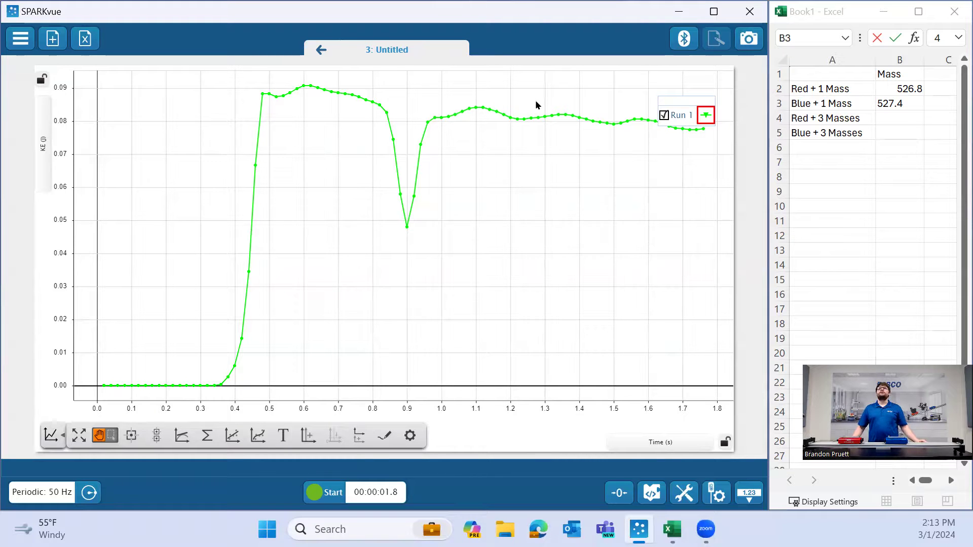
{"action": "left_click_drag", "start_coordinate": [677, 96], "coordinate": [679, 81]}
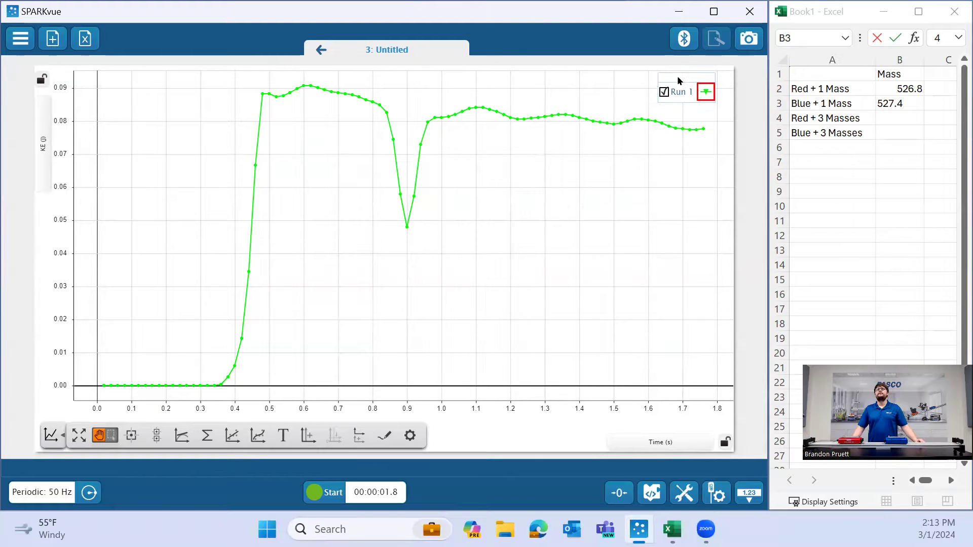
{"action": "left_click_drag", "start_coordinate": [677, 78], "coordinate": [678, 84]}
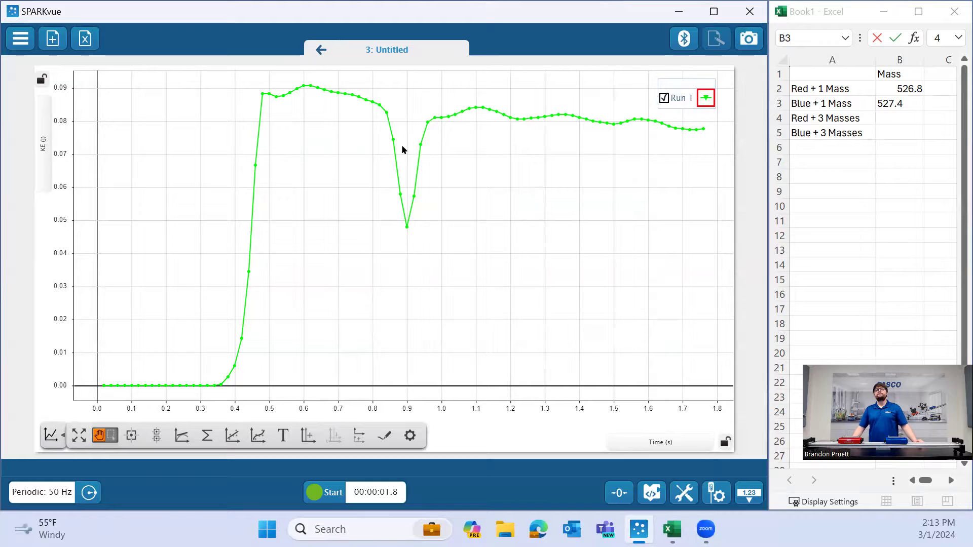